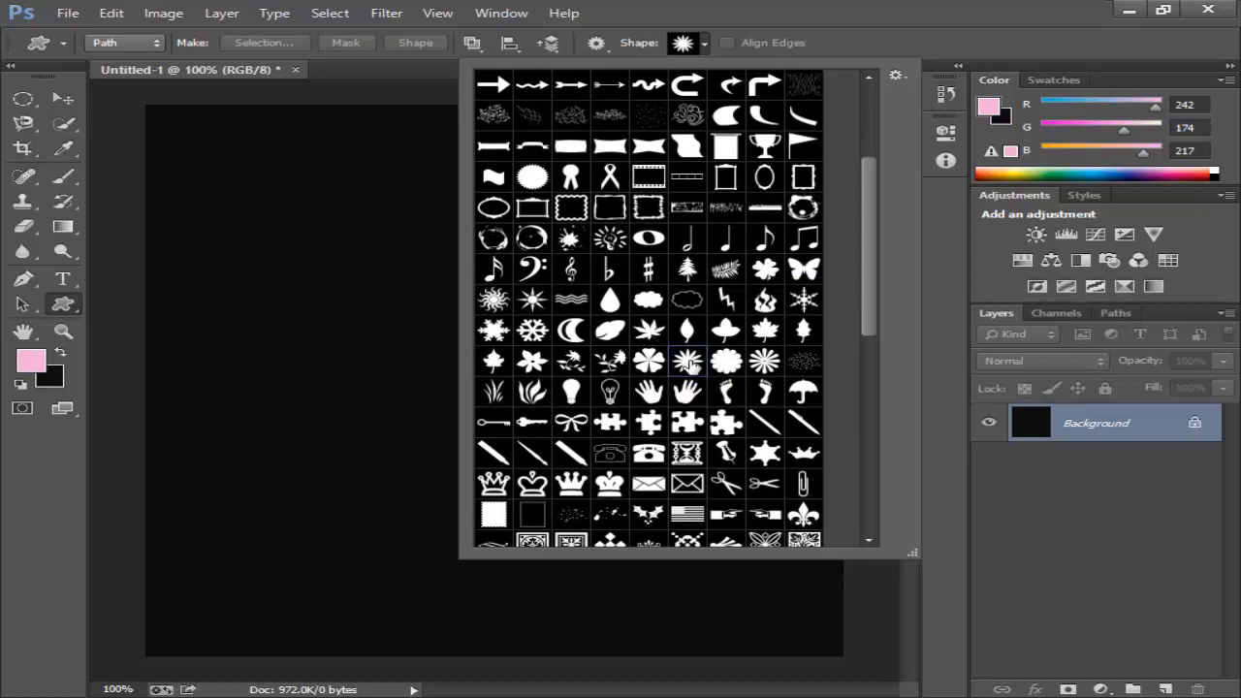
# Draw a large twelve-petal flower path across the black canvas, fill it as a selection with the pink foreground colour, and deselect.
pyautogui.moveTo(200, 133); pyautogui.dragTo(876, 651)
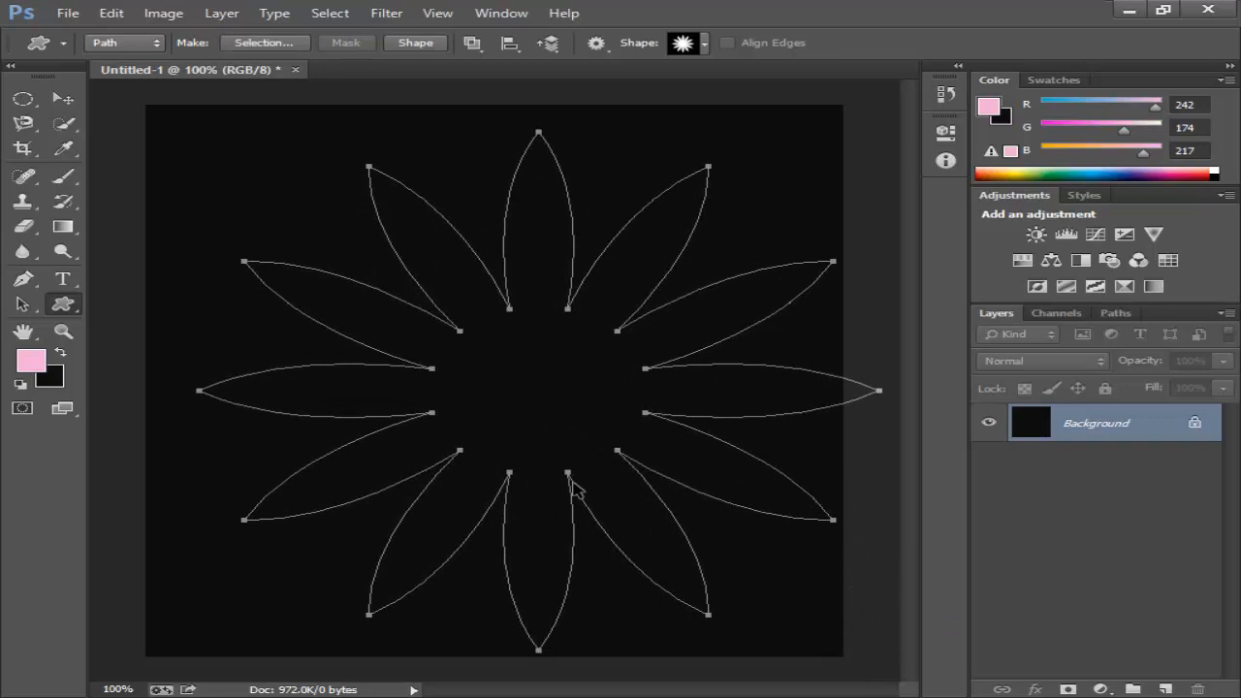
pyautogui.hotkey('ctrl', 'Return')
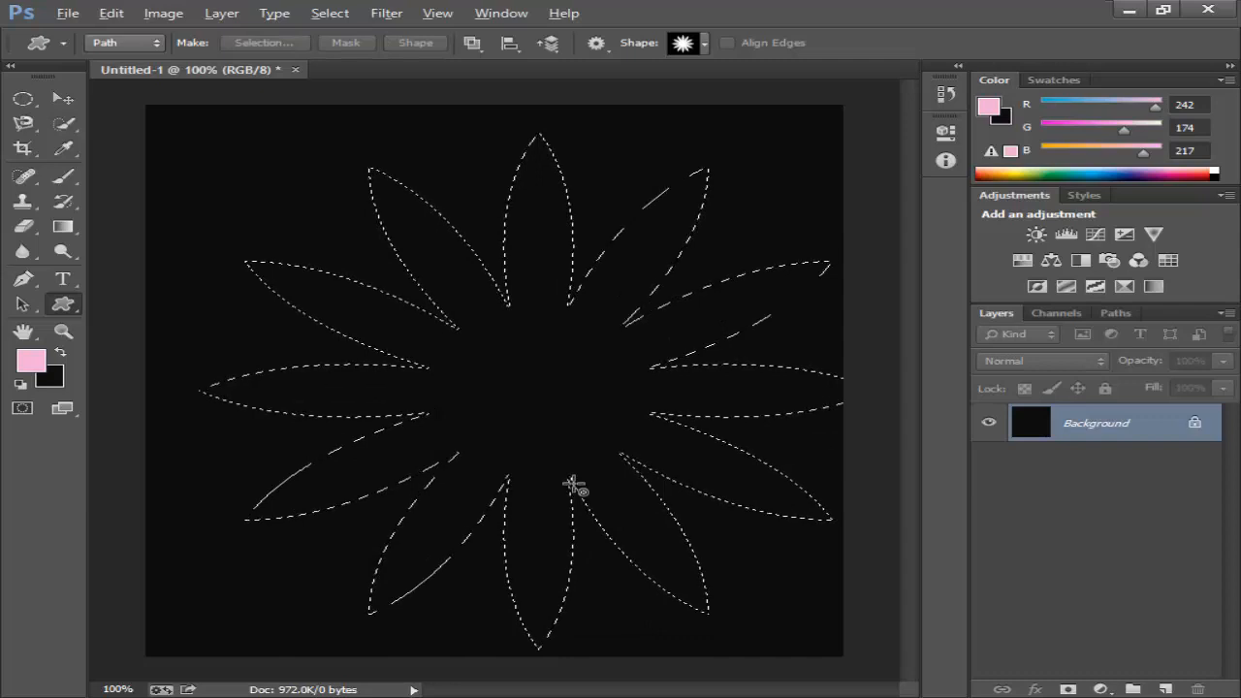
pyautogui.hotkey('alt', 'BackSpace')
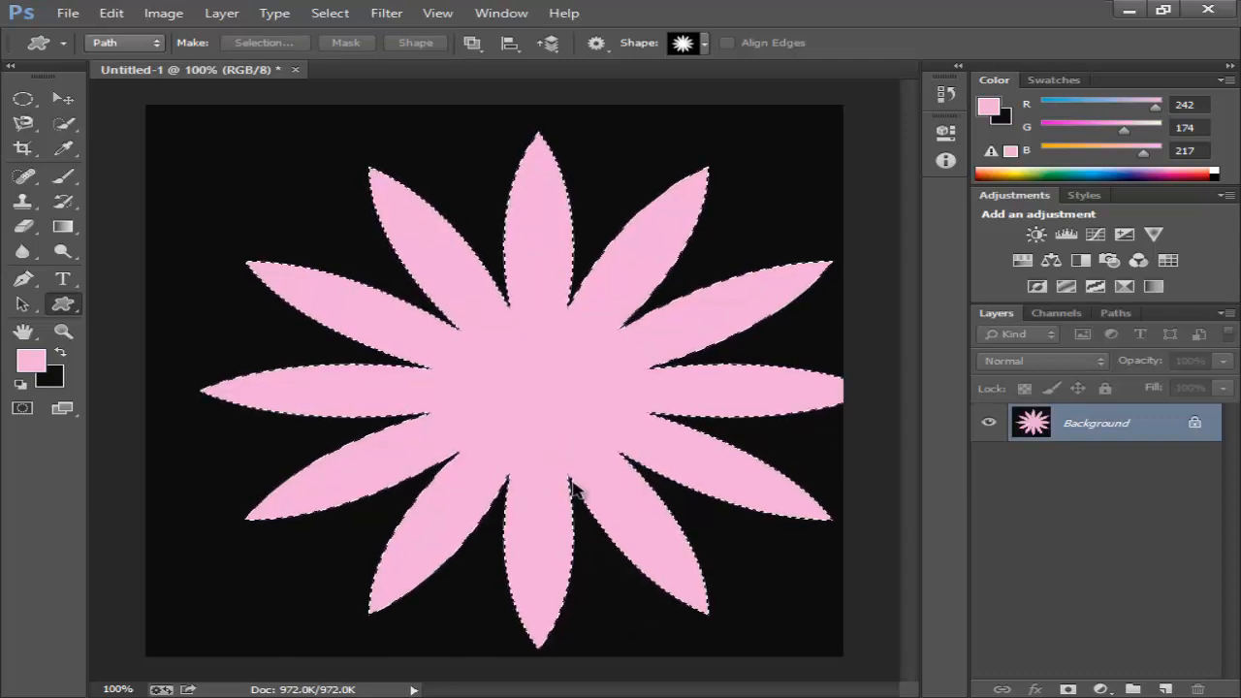
pyautogui.hotkey('ctrl', 'd')
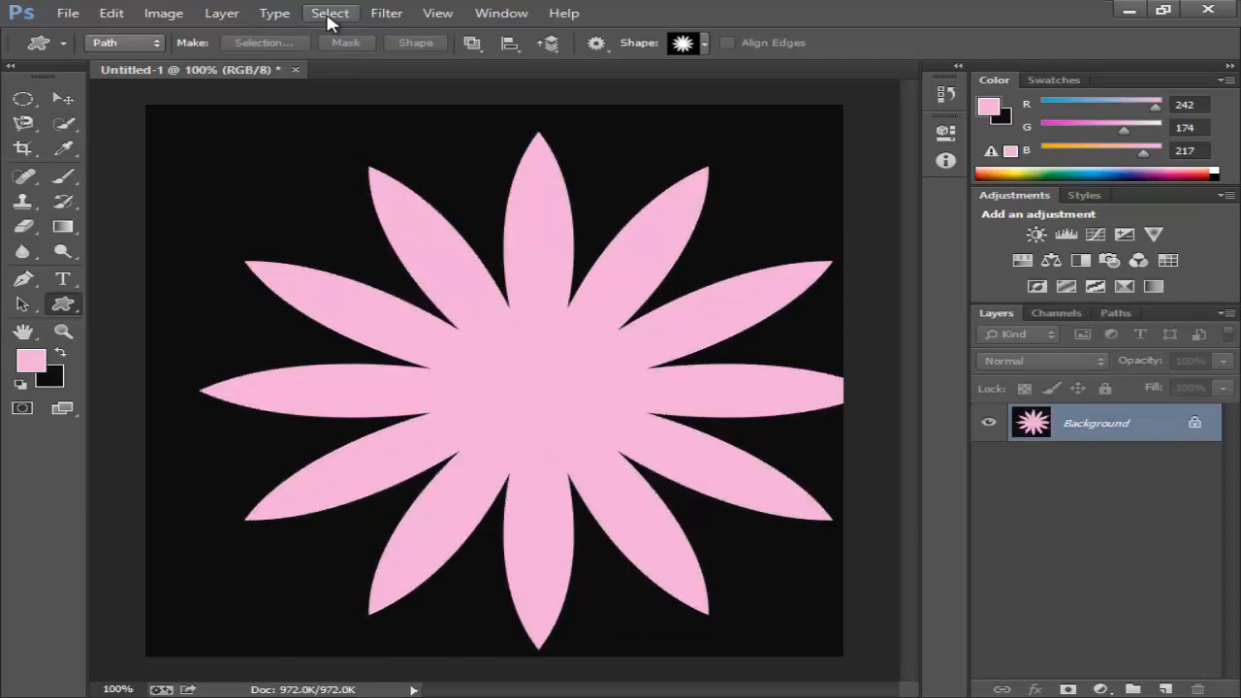
# Apply a Radial Blur to the flower with the Zoom method, Best quality and the maximum amount.
pyautogui.click(384, 13)
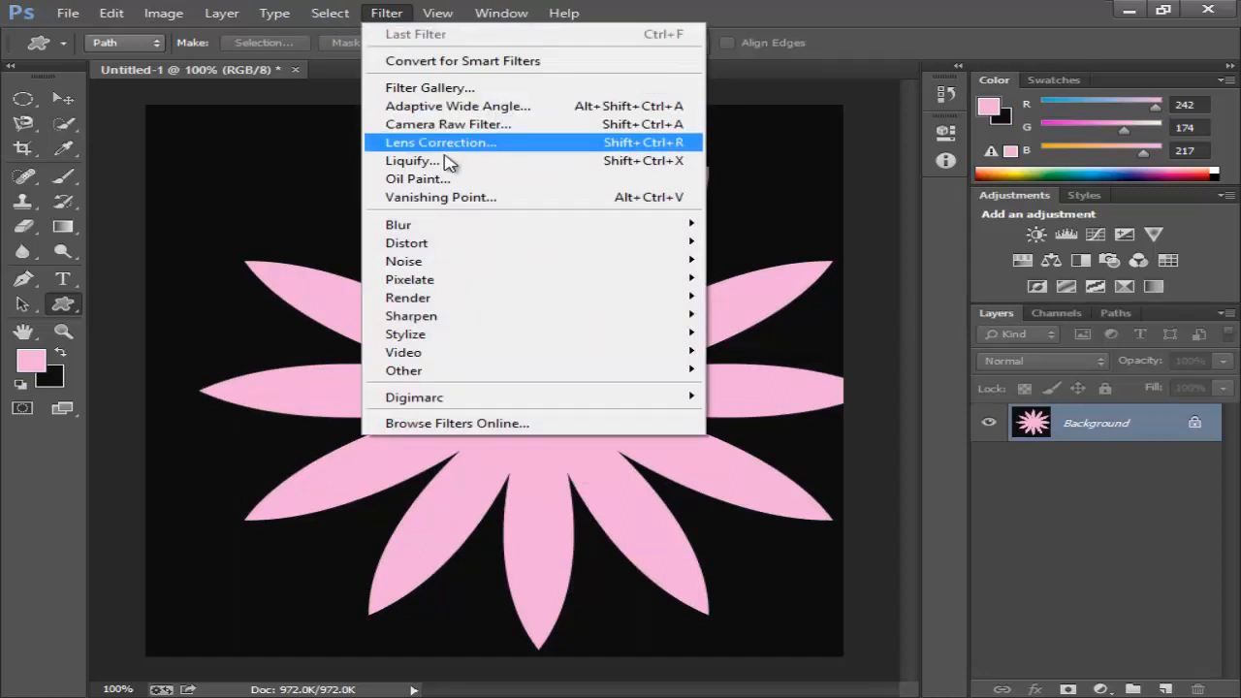
pyautogui.moveTo(488, 227)
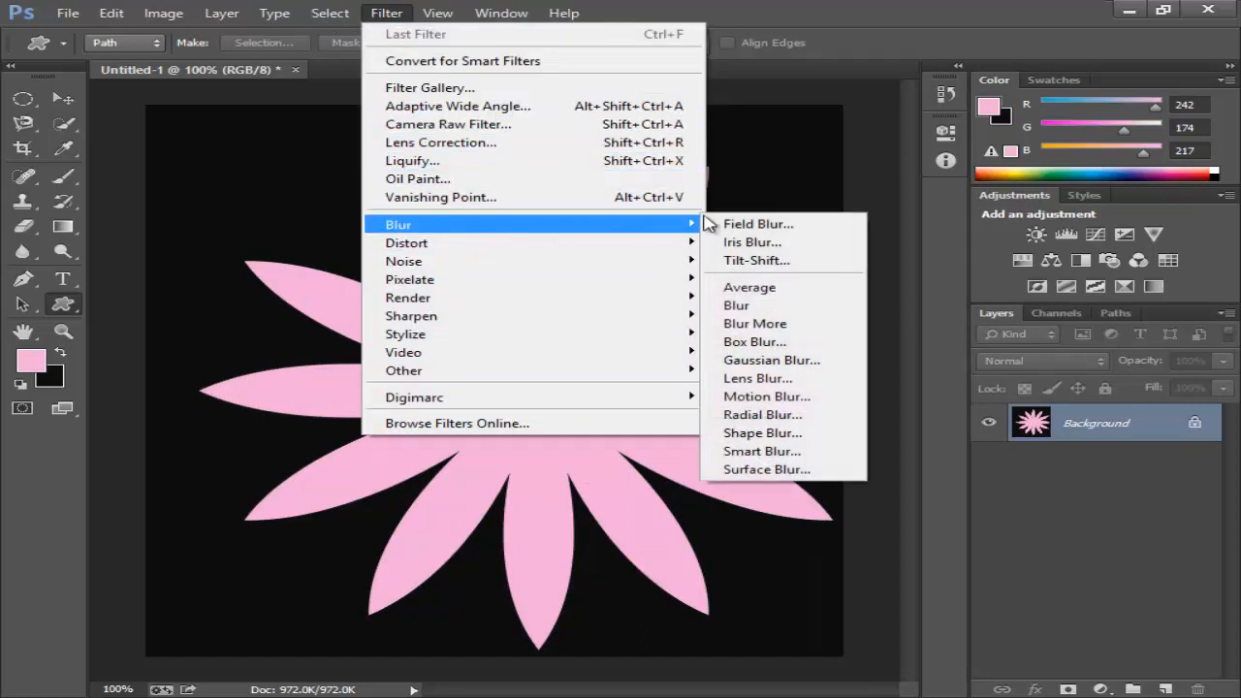
pyautogui.click(771, 415)
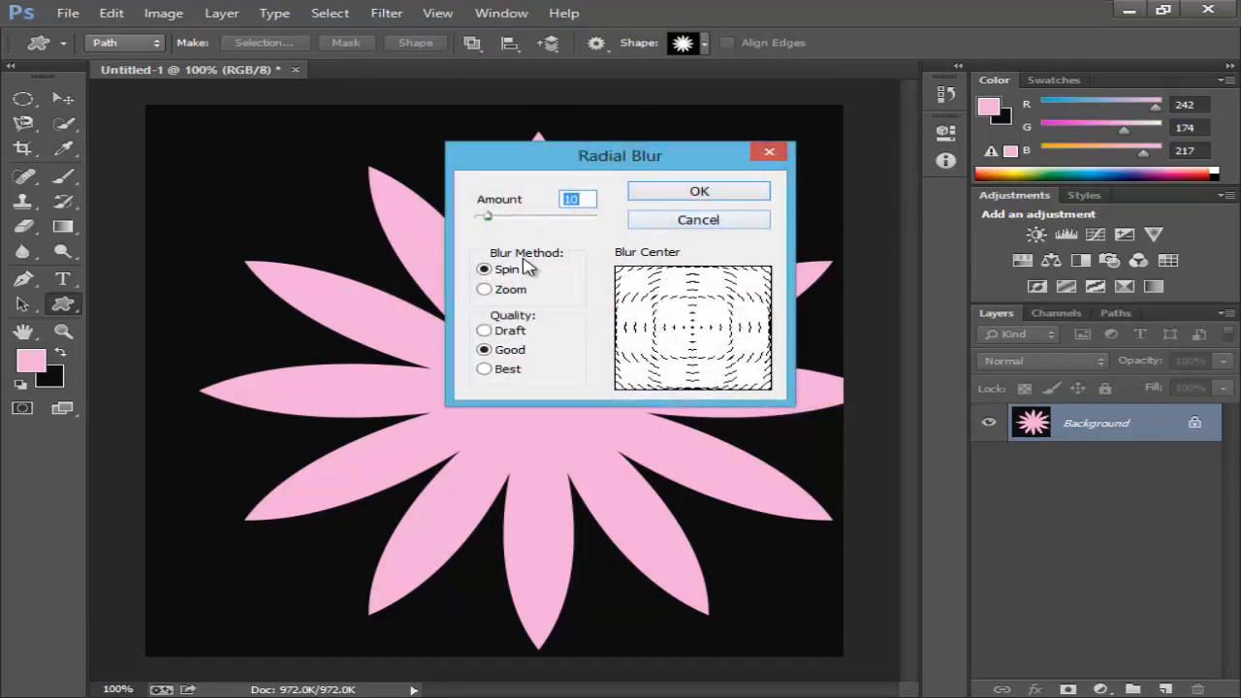
pyautogui.click(485, 289)
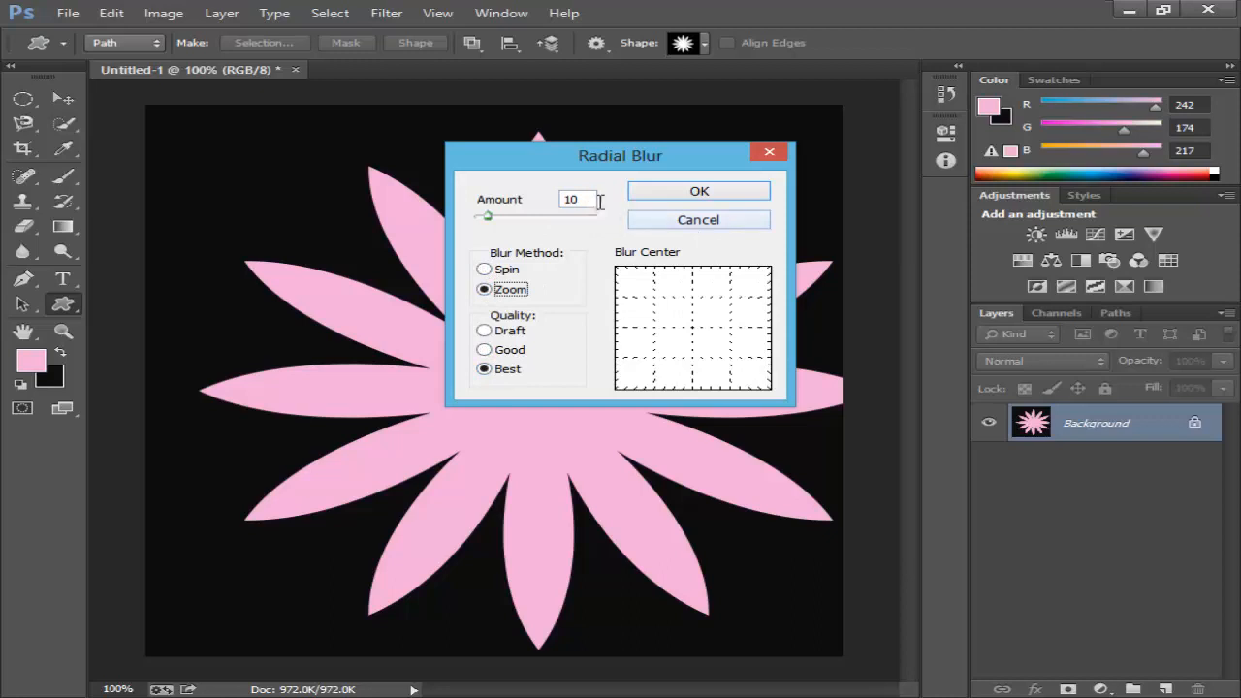
pyautogui.moveTo(490, 222); pyautogui.dragTo(631, 228)
pyautogui.click(735, 193)
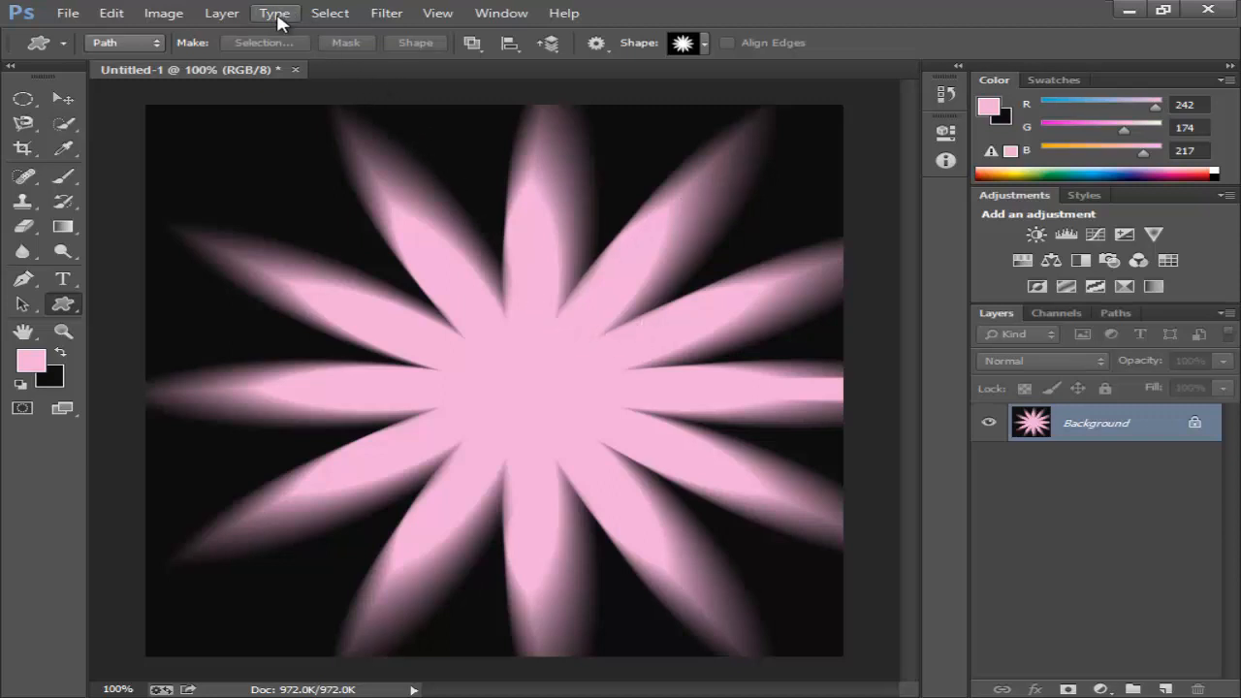
# Apply the Find Edges filter to the blurred flower and invert the image's colours.
pyautogui.click(386, 12)
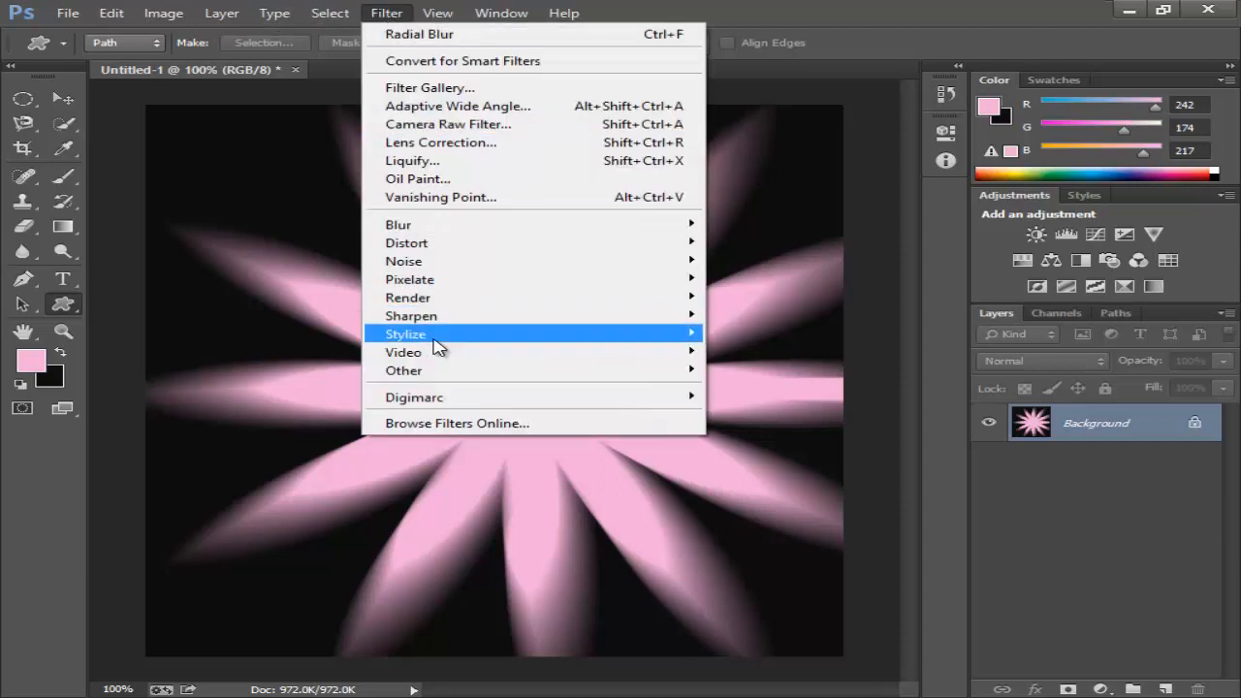
pyautogui.moveTo(477, 337)
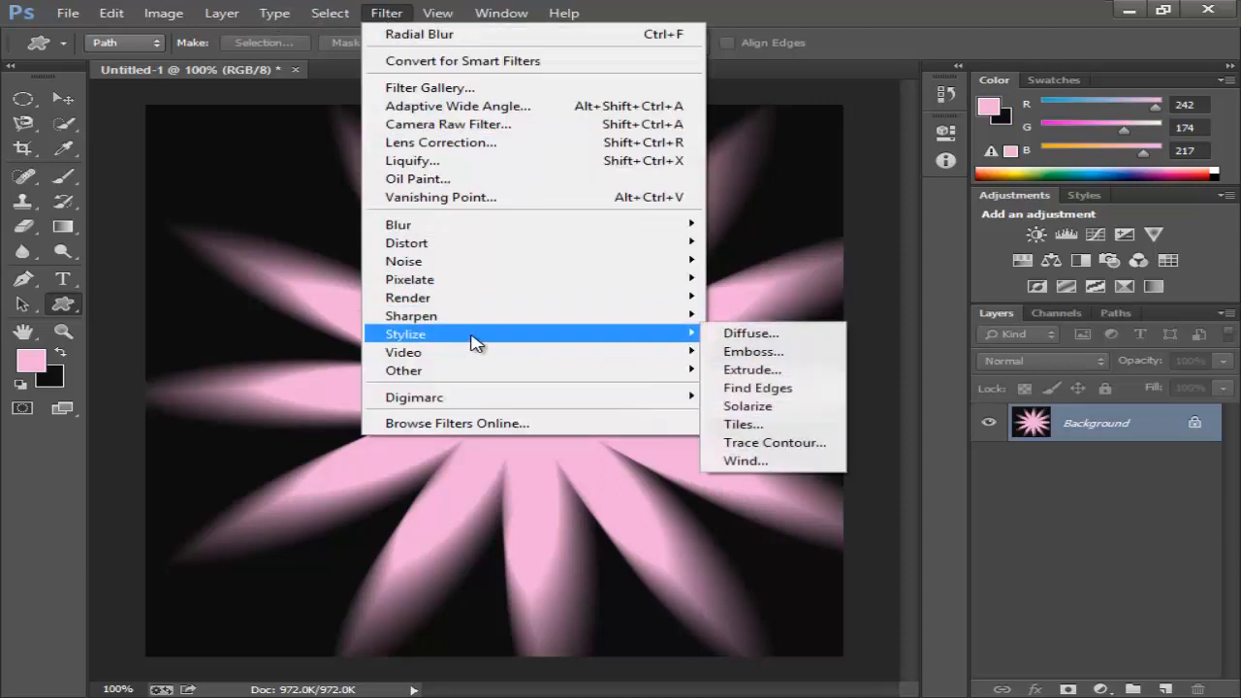
pyautogui.click(761, 388)
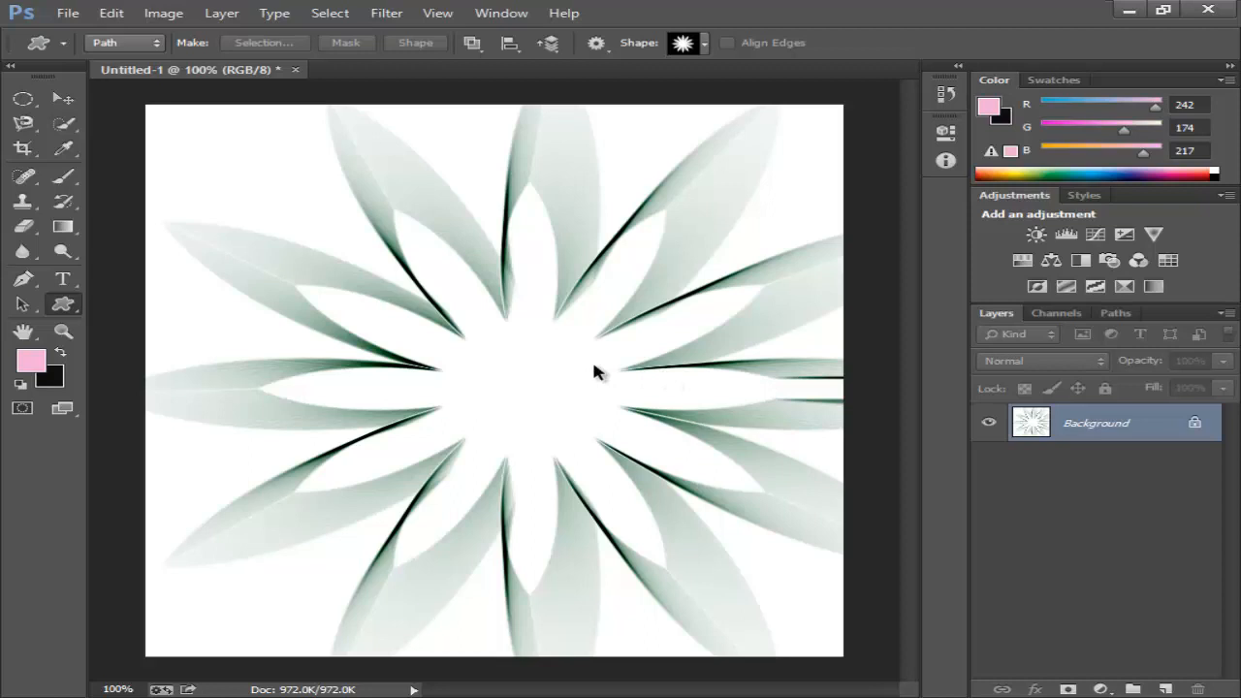
pyautogui.hotkey('ctrl', 'i')
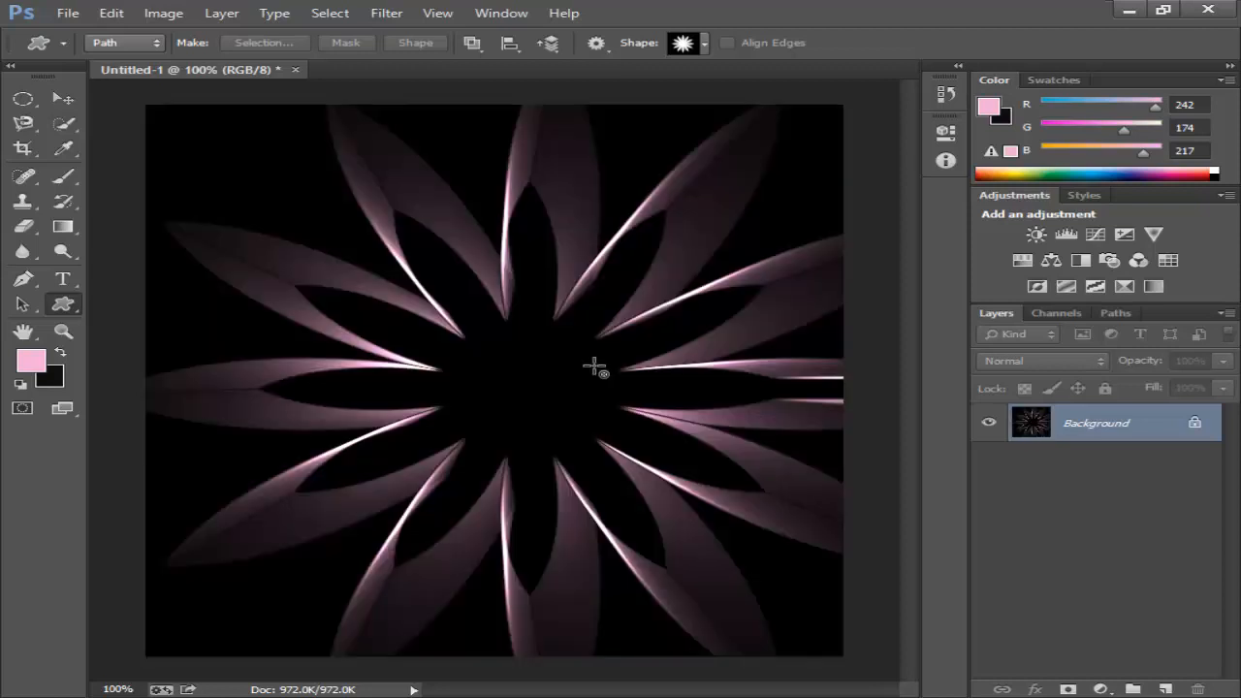
# Apply a Twirl distortion with an angle of 300° to the flower.
pyautogui.click(378, 12)
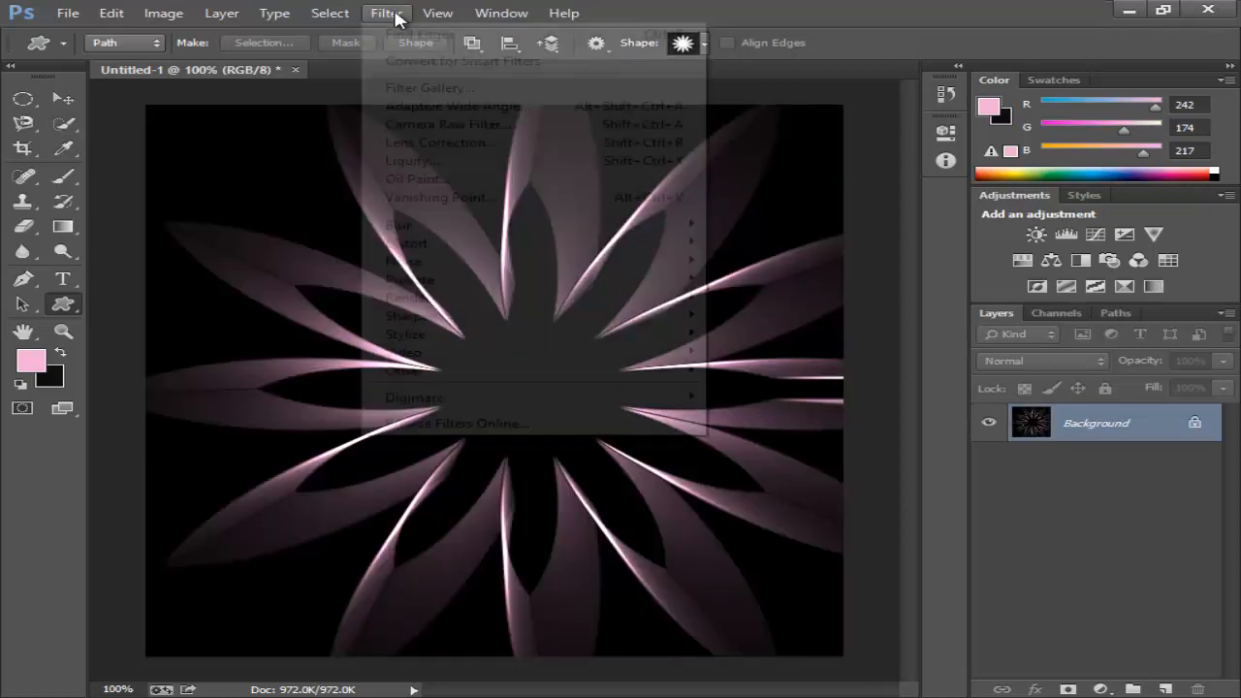
pyautogui.moveTo(453, 250)
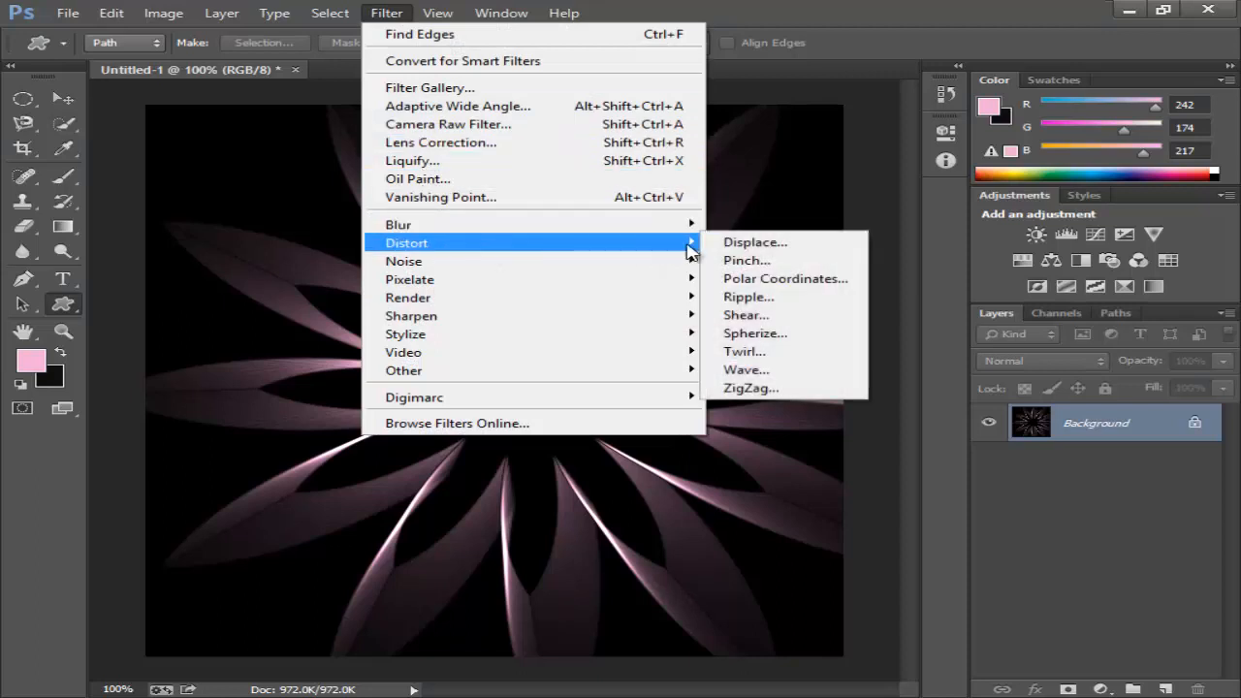
pyautogui.click(755, 353)
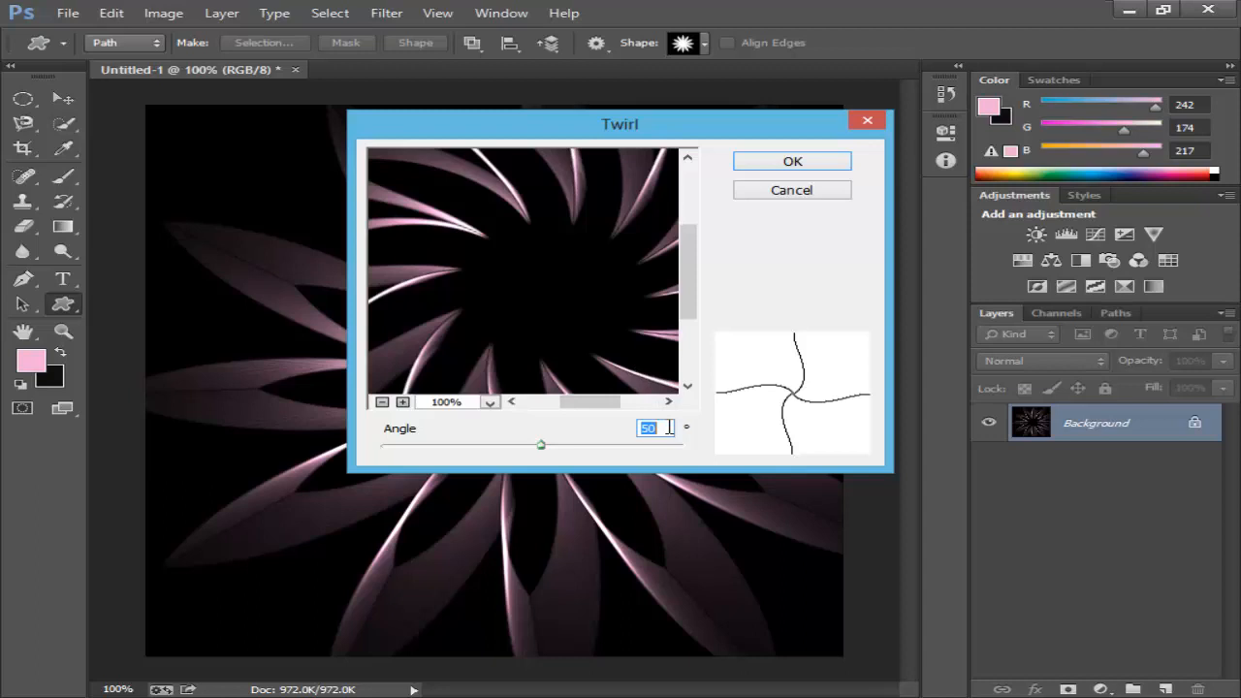
pyautogui.write('300')
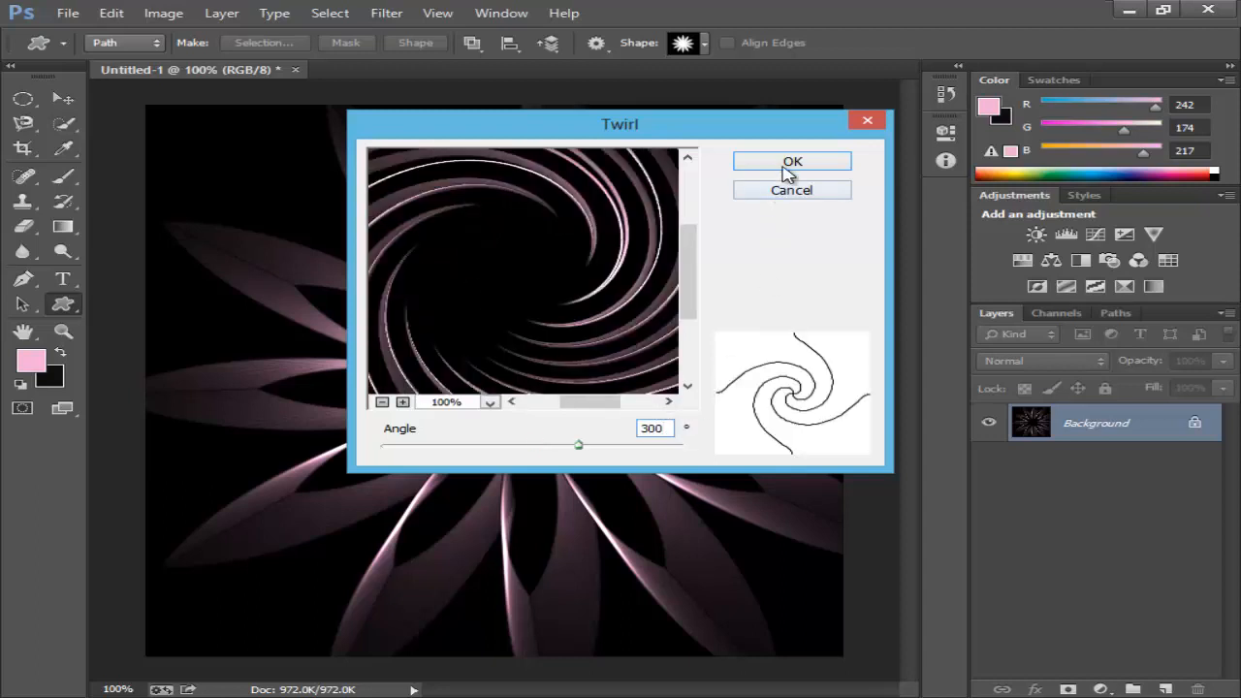
pyautogui.click(789, 165)
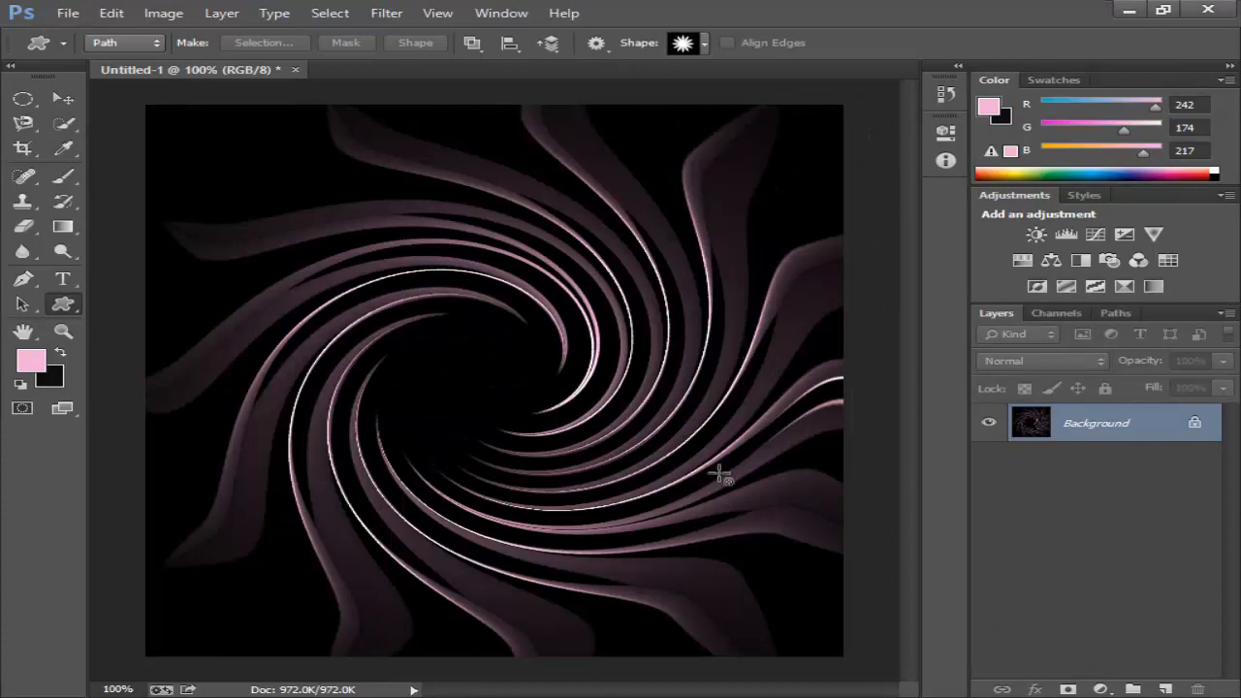
# Duplicate the twirled background layer and set the copy's blend mode to Lighten.
pyautogui.hotkey('ctrl', 'j')
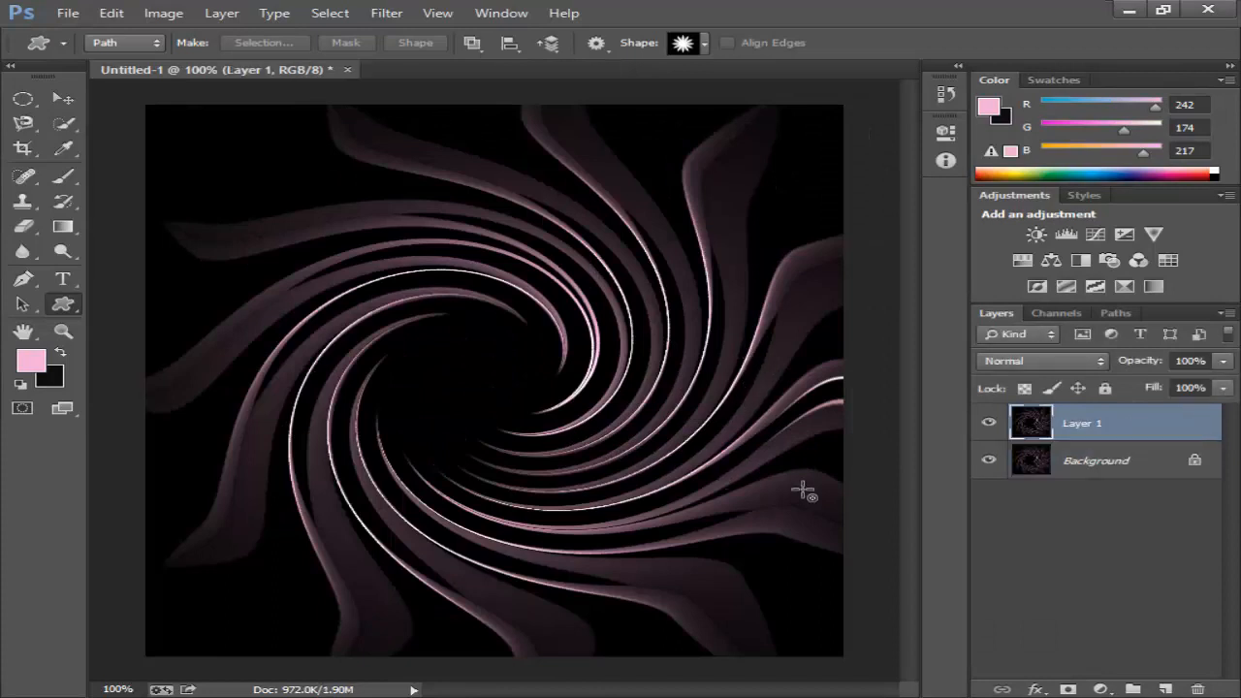
pyautogui.click(1096, 368)
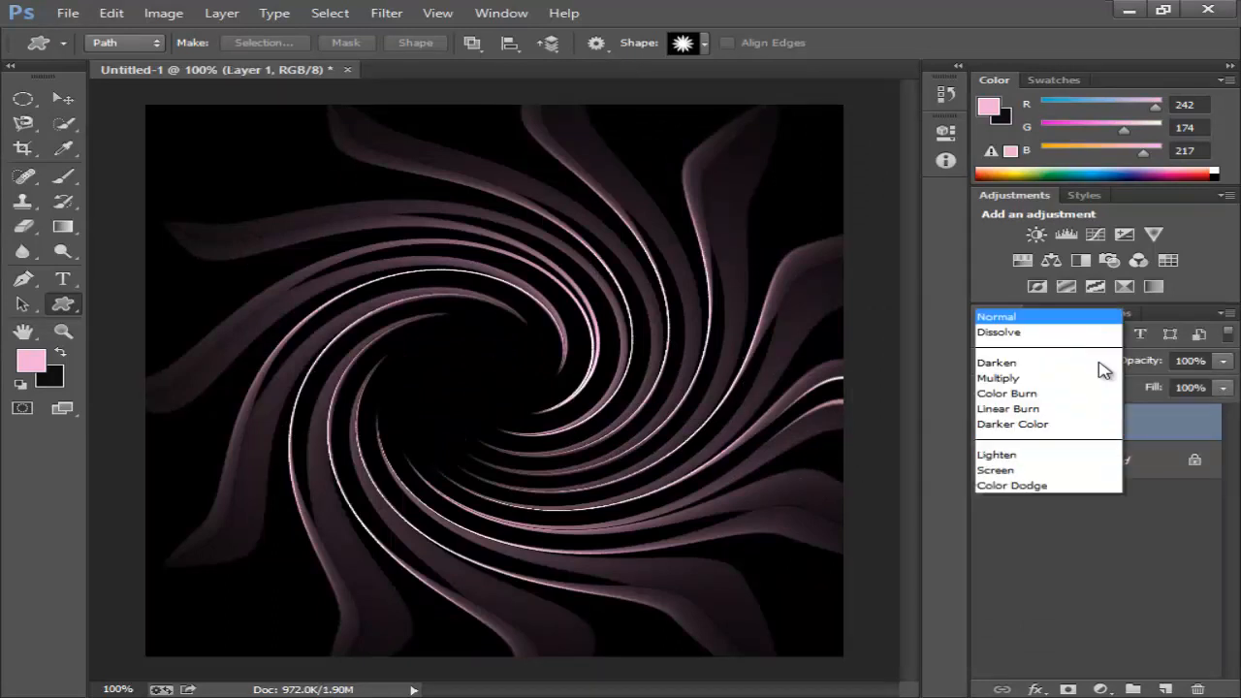
pyautogui.click(1028, 156)
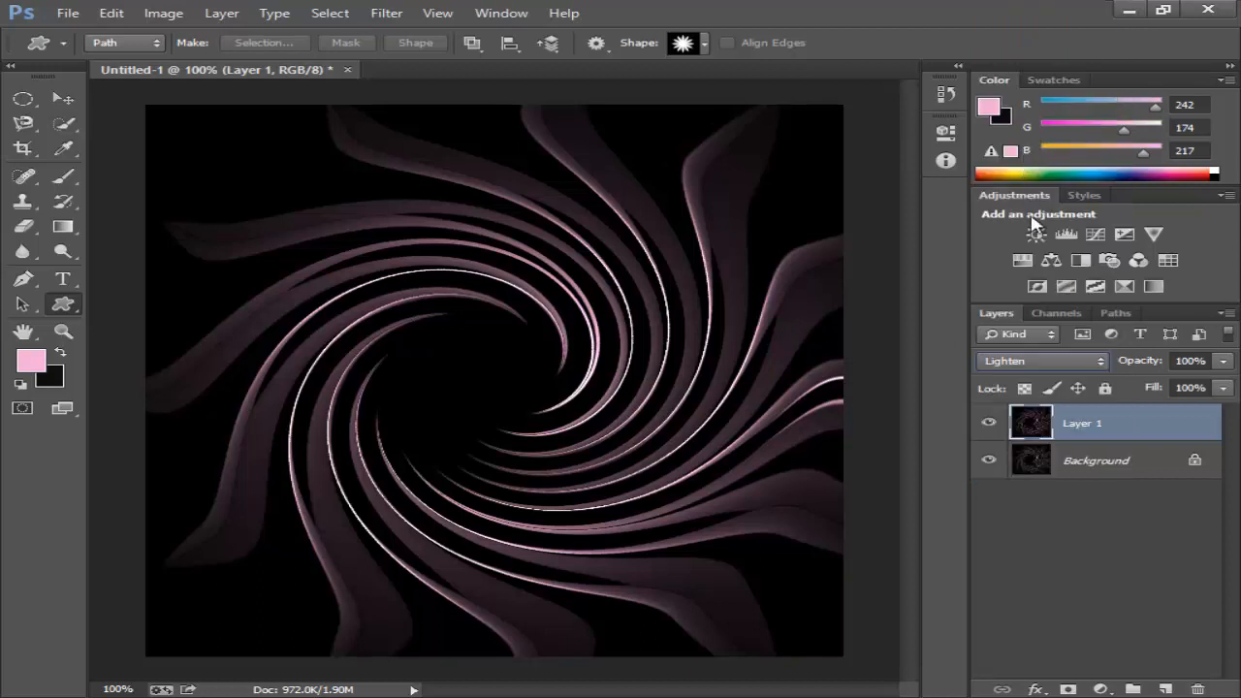
# Apply a Twirl distortion with an angle of -600° to the duplicate layer.
pyautogui.click(387, 14)
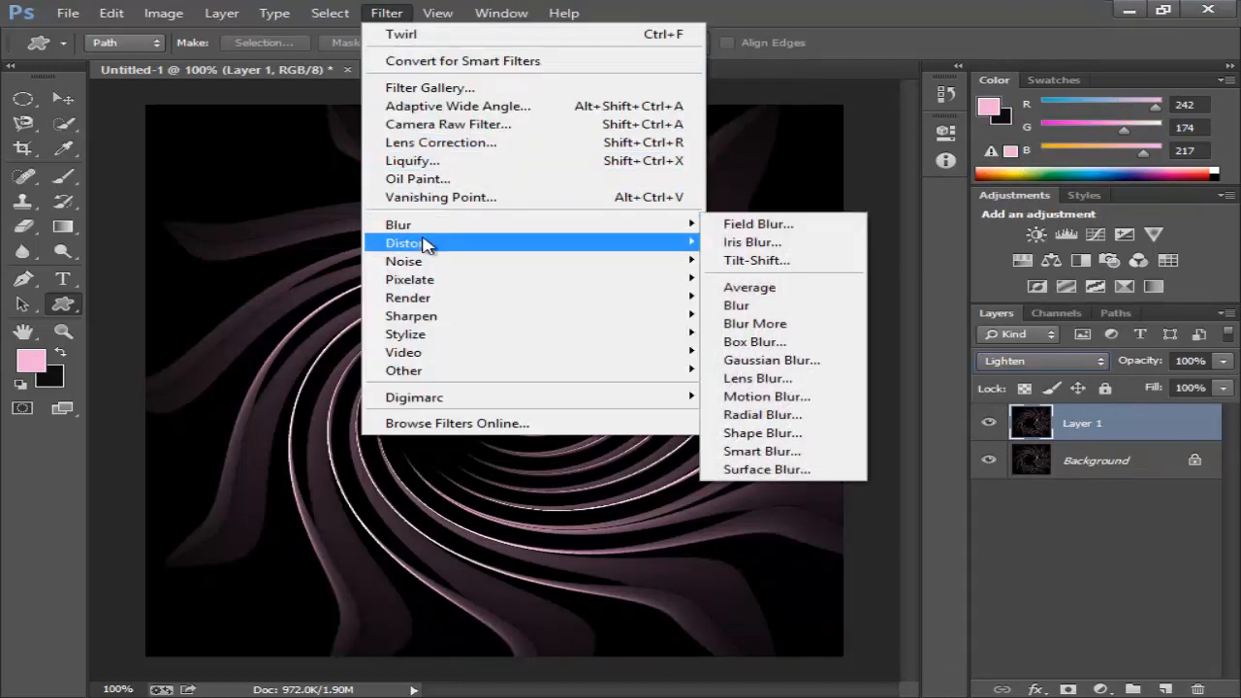
pyautogui.moveTo(424, 244)
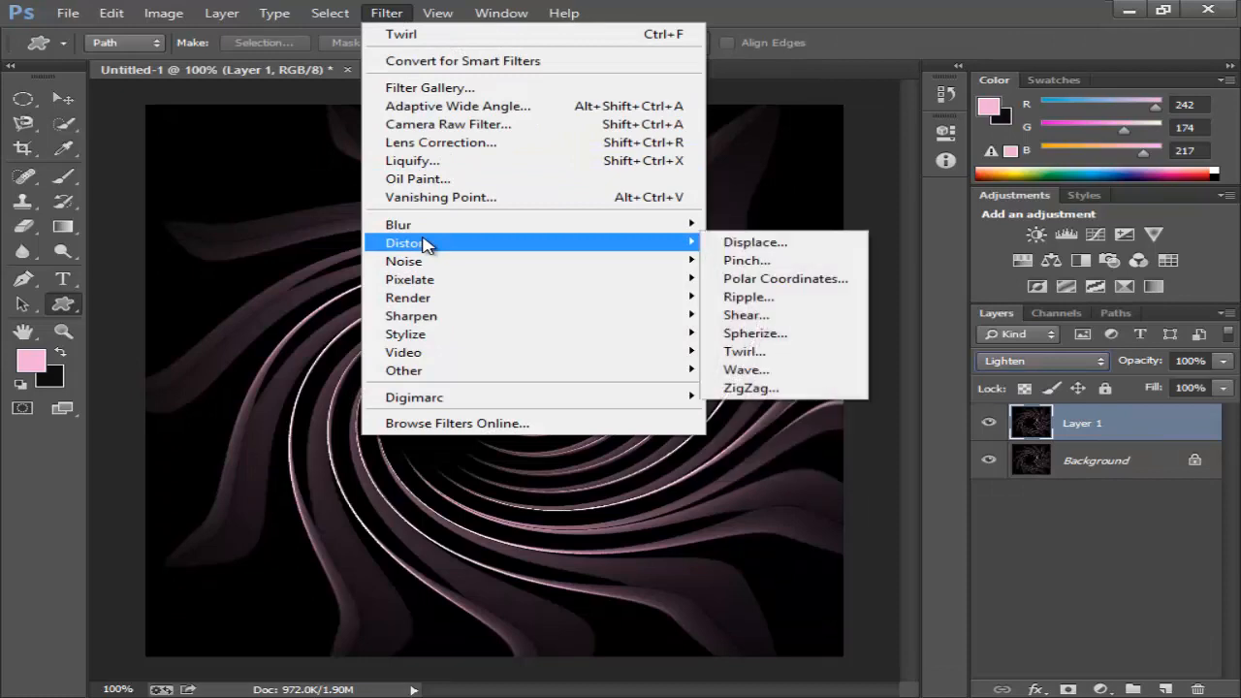
pyautogui.click(774, 353)
pyautogui.click(687, 388)
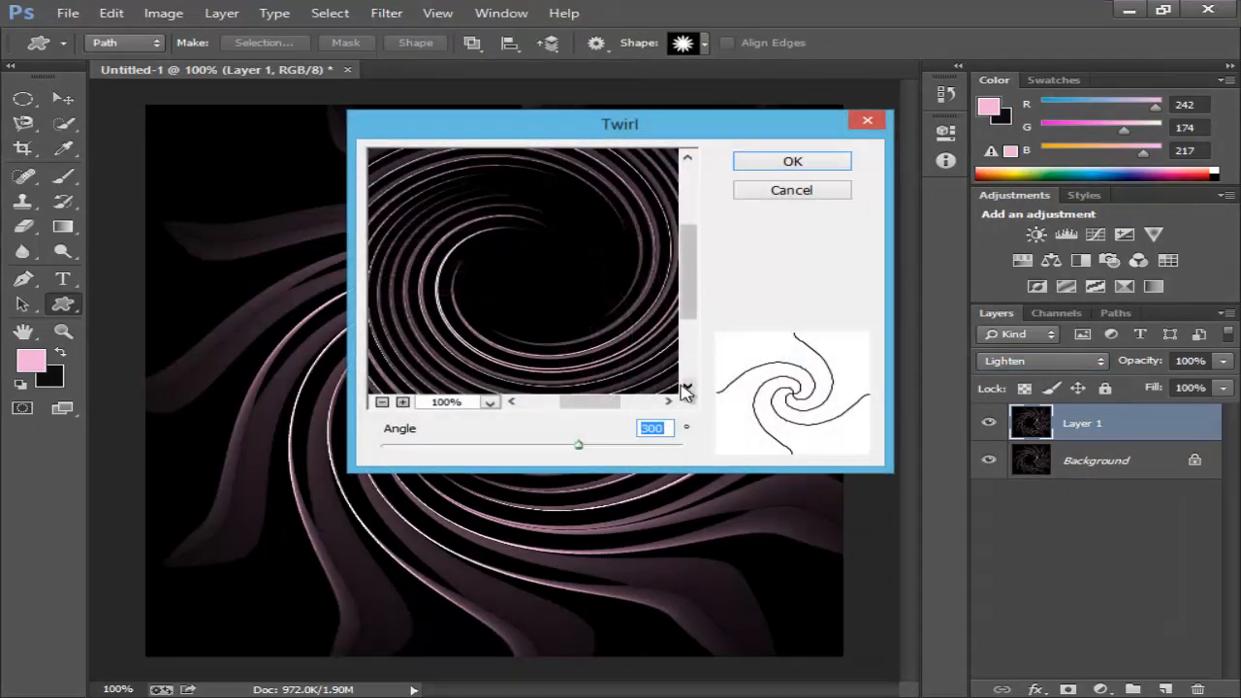
pyautogui.write('-3')
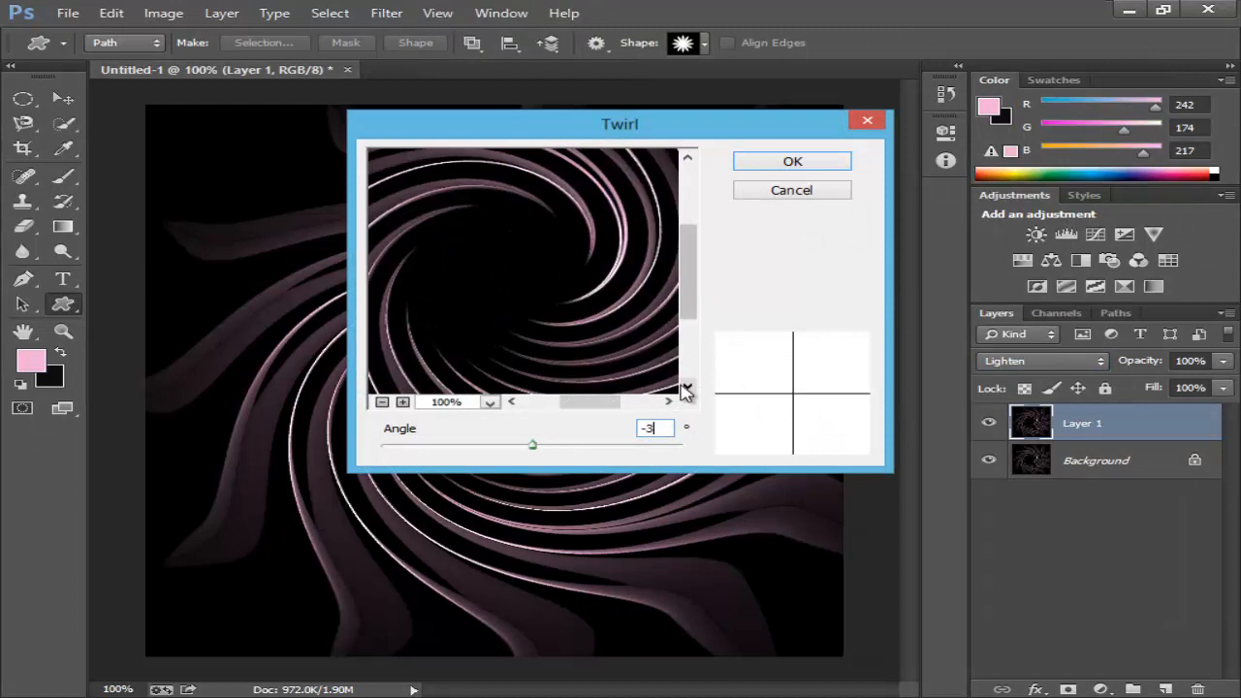
pyautogui.press('BackSpace')
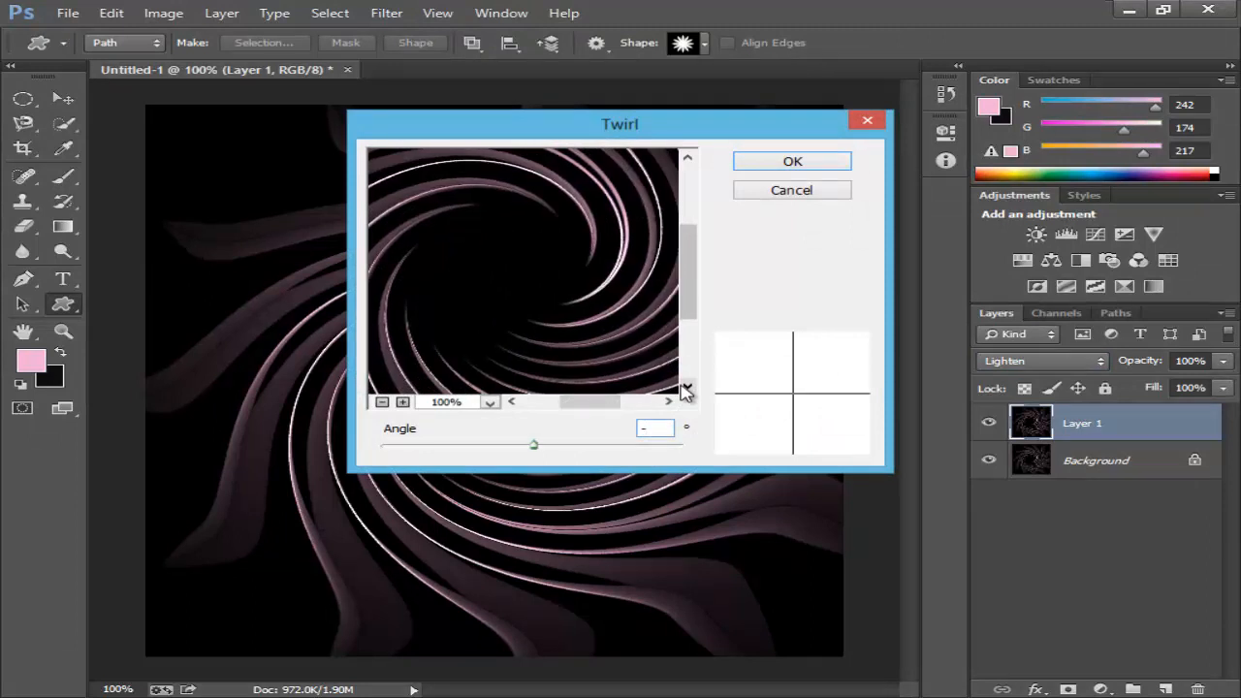
pyautogui.write('600')
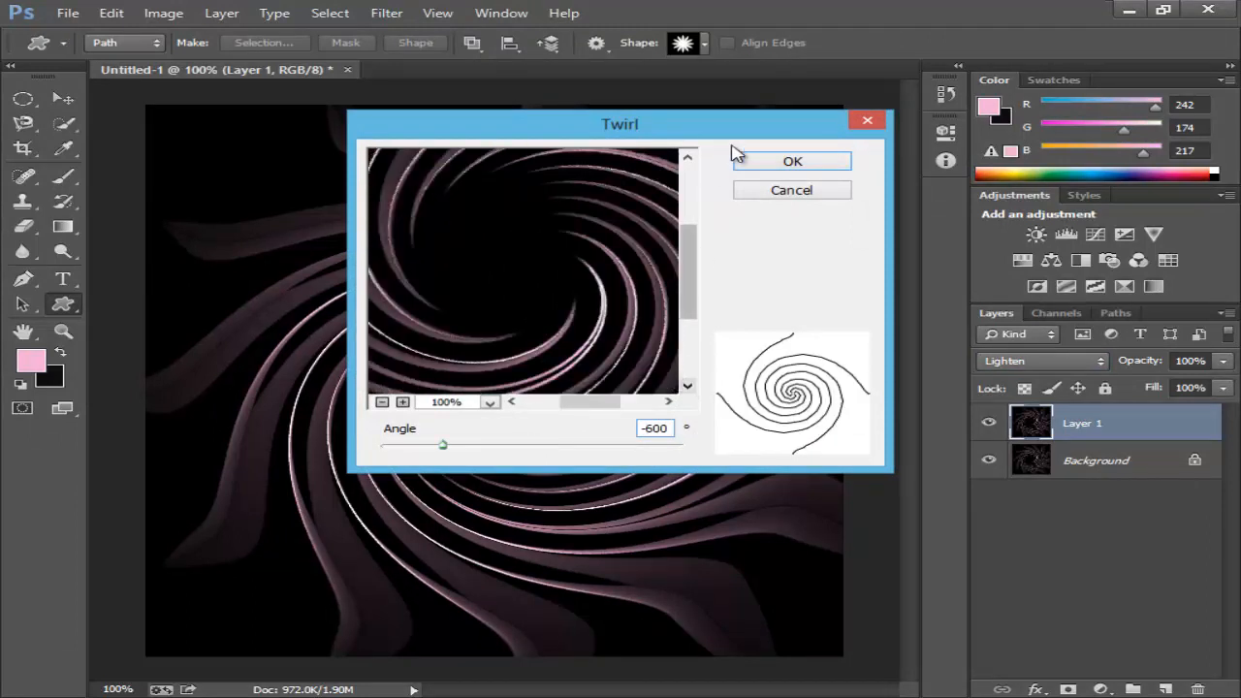
pyautogui.click(783, 161)
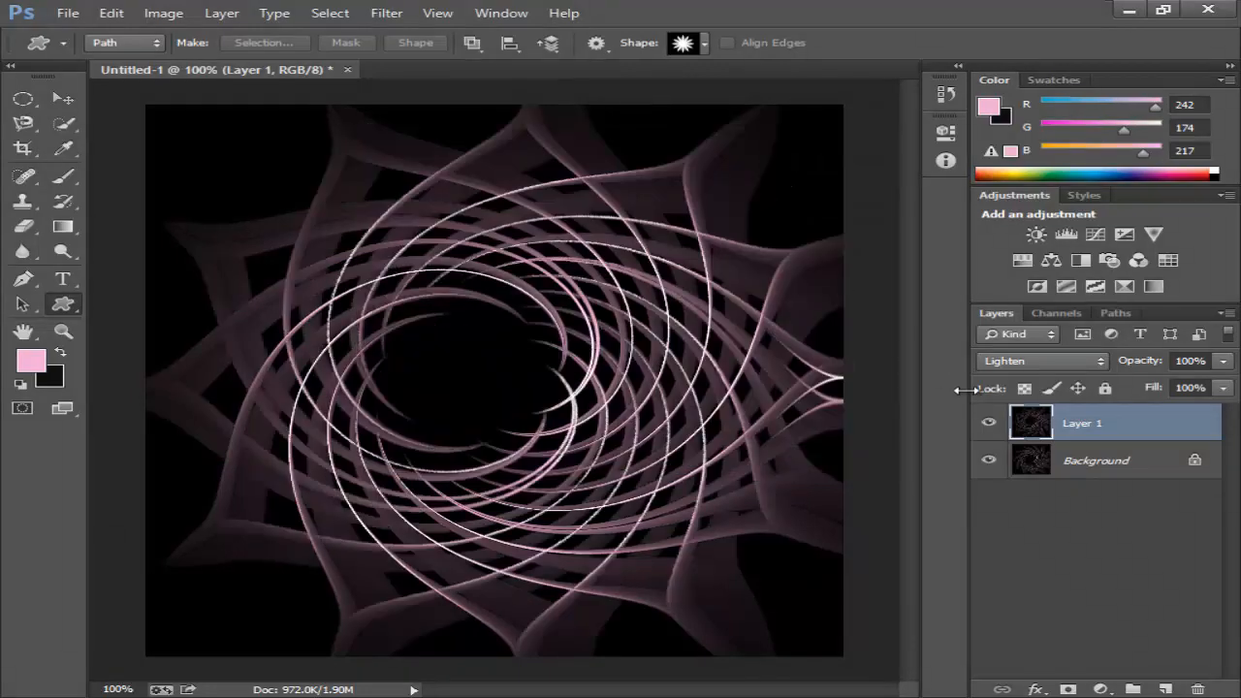
# Choose the Lighten blend mode for the duplicate layer and merge it with the background layer.
pyautogui.click(1103, 362)
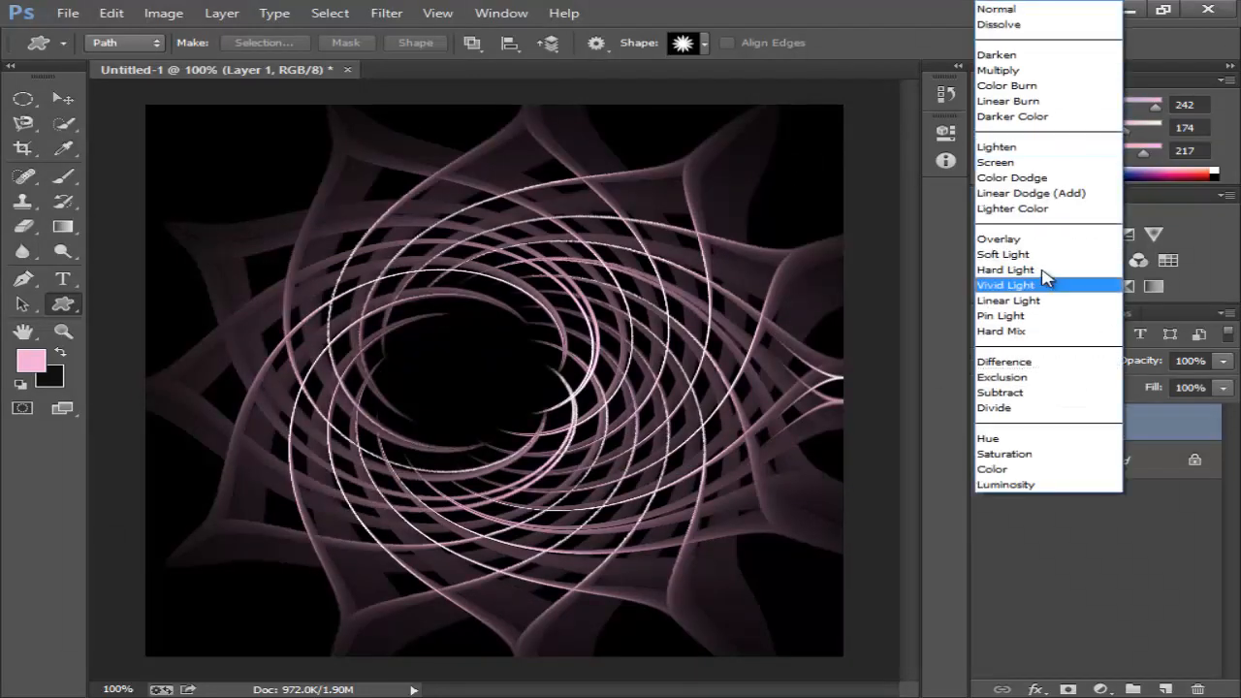
pyautogui.click(991, 147)
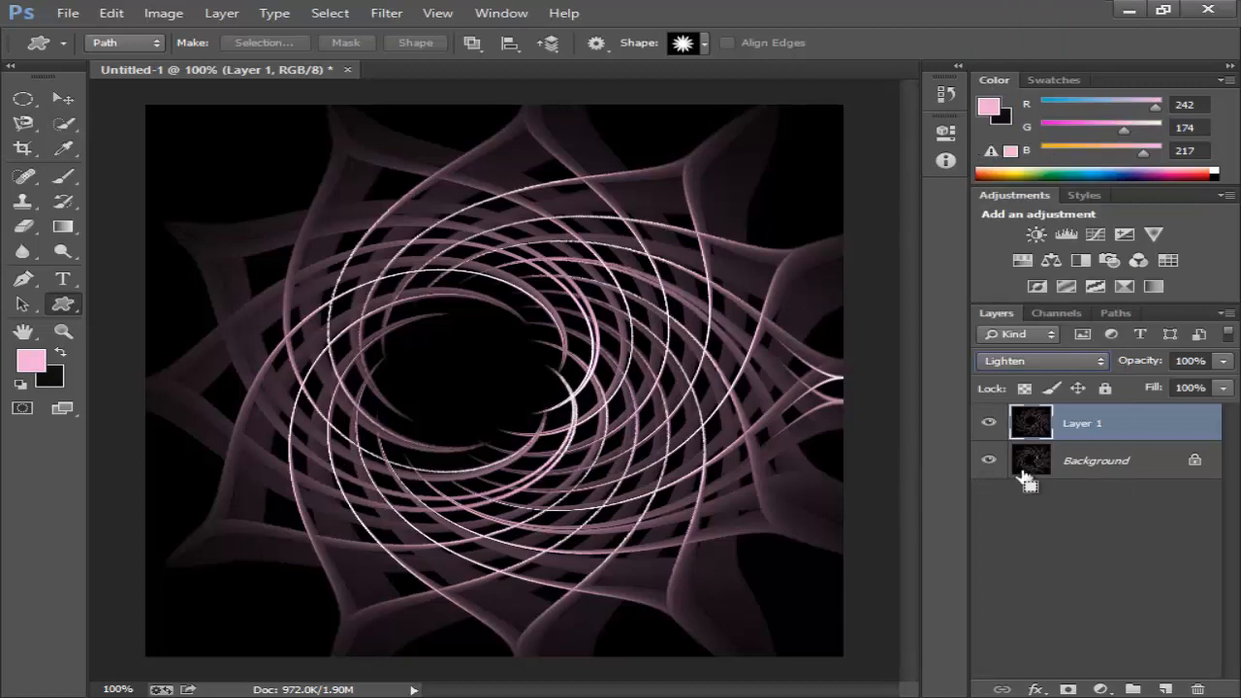
pyautogui.keyDown('shift'); pyautogui.click(1084, 463); pyautogui.keyUp('shift')
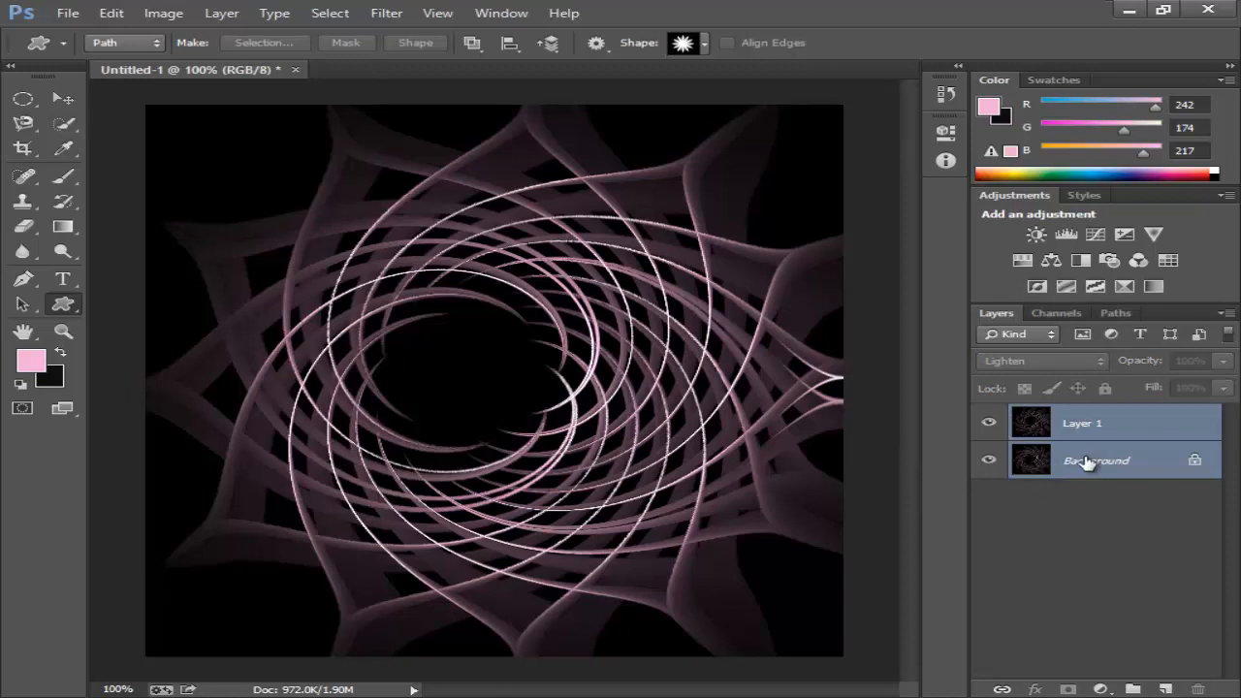
pyautogui.hotkey('ctrl', 'e')
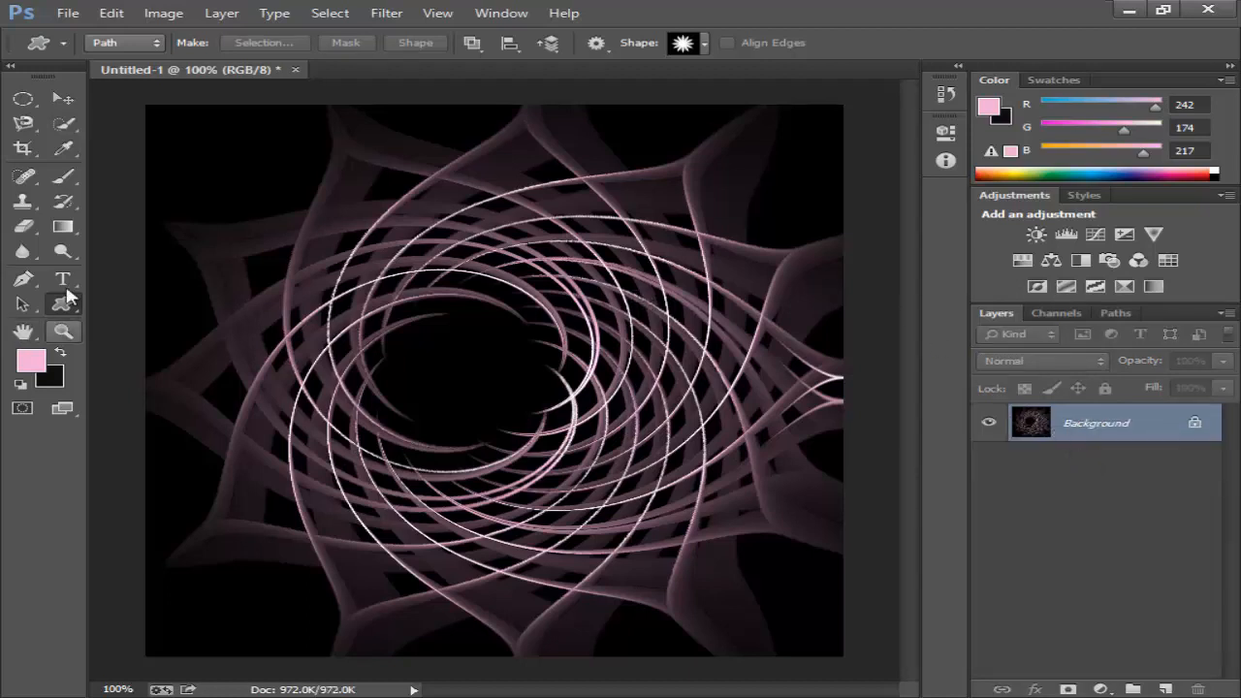
# Set the foreground colour to light purple e3aef2.
pyautogui.click(32, 360)
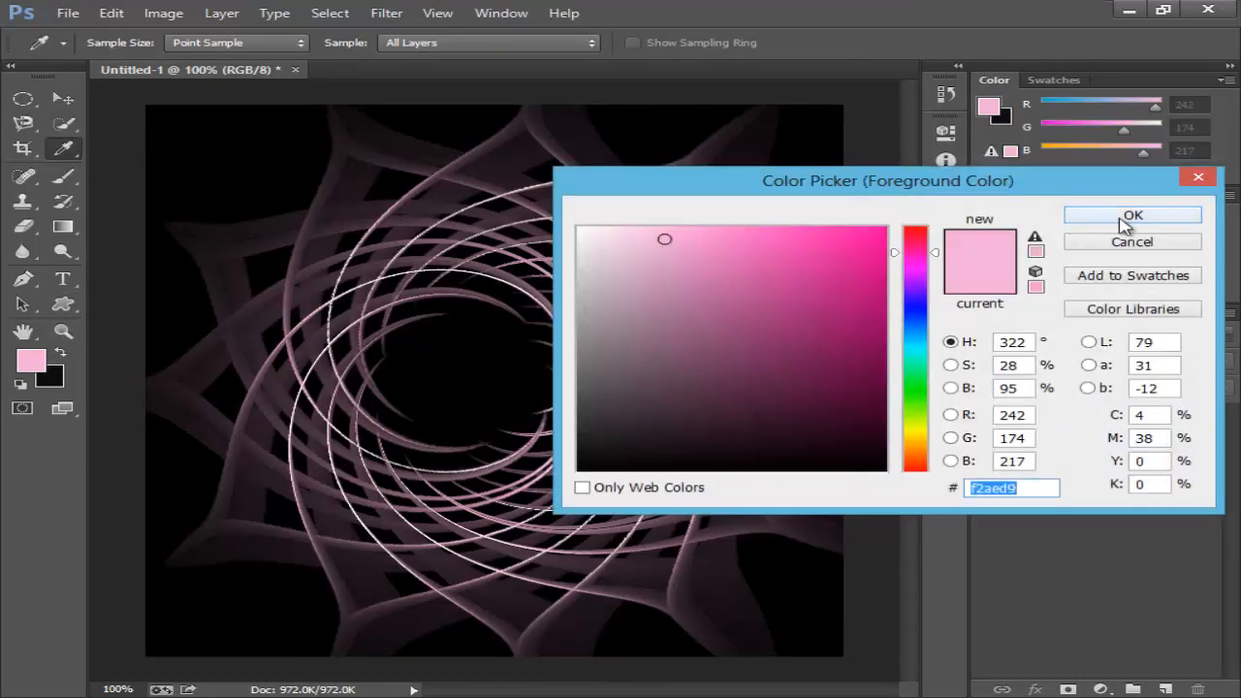
pyautogui.click(917, 276)
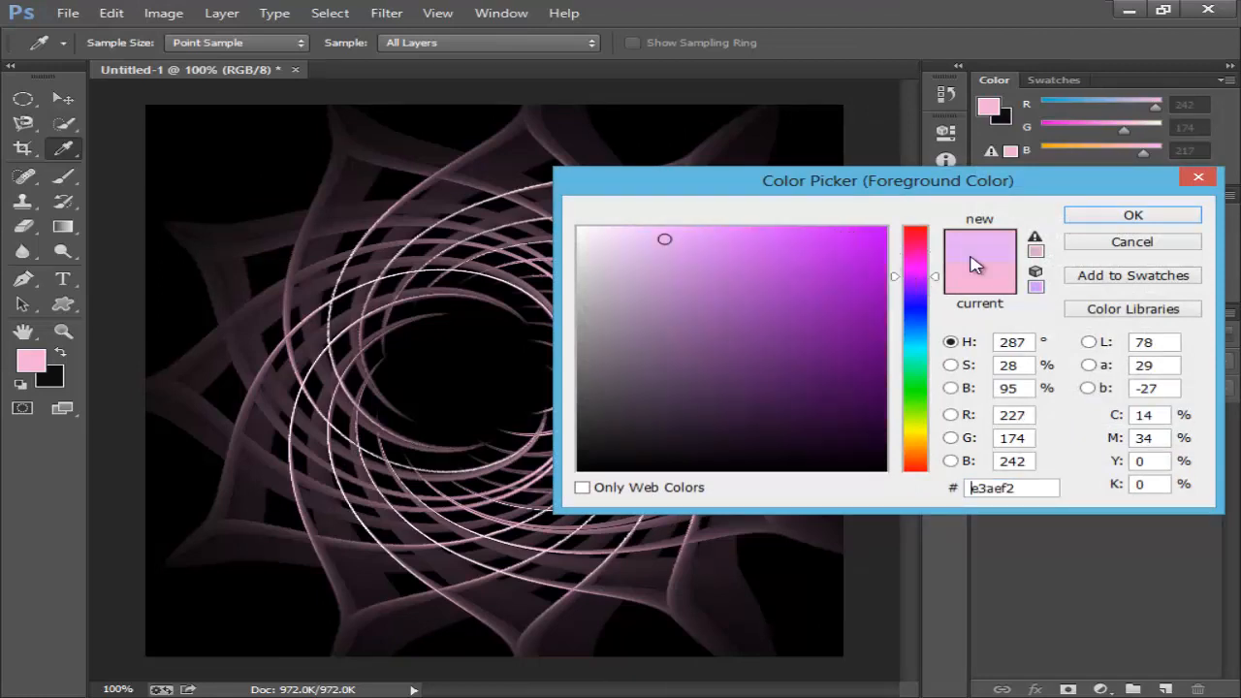
pyautogui.click(1133, 218)
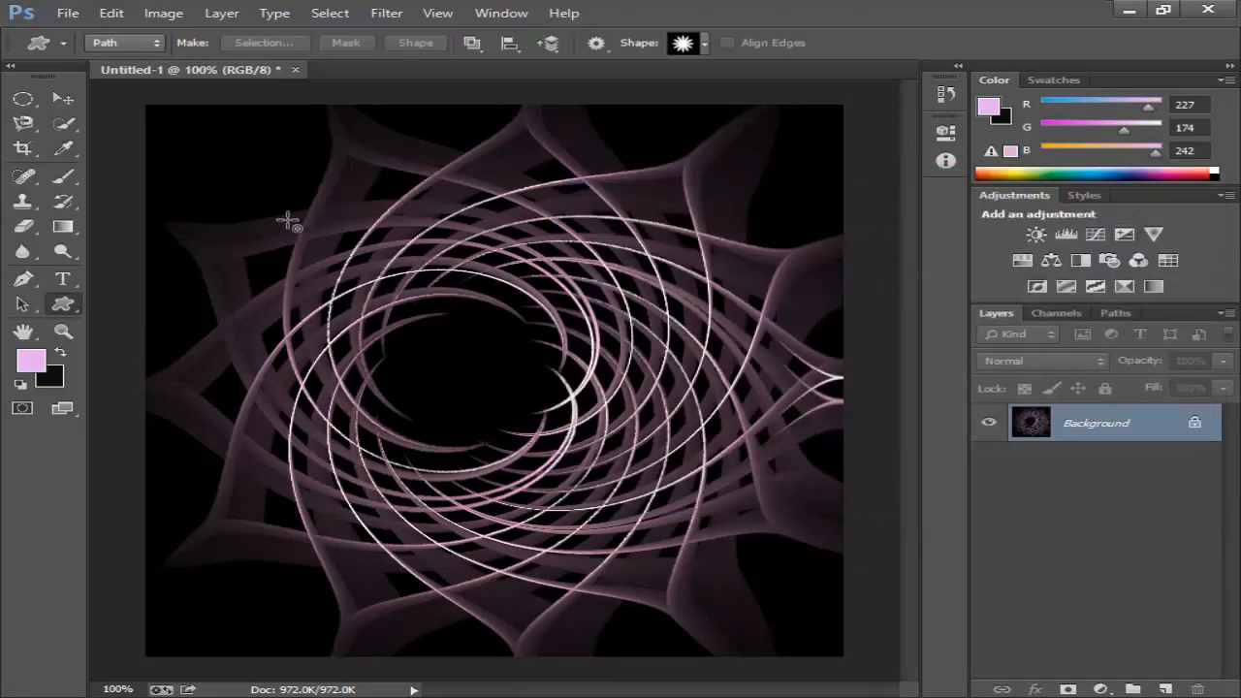
# Brush the foreground light purple over the whole canvas on a new layer and set that layer's blend mode to Color.
pyautogui.click(66, 178)
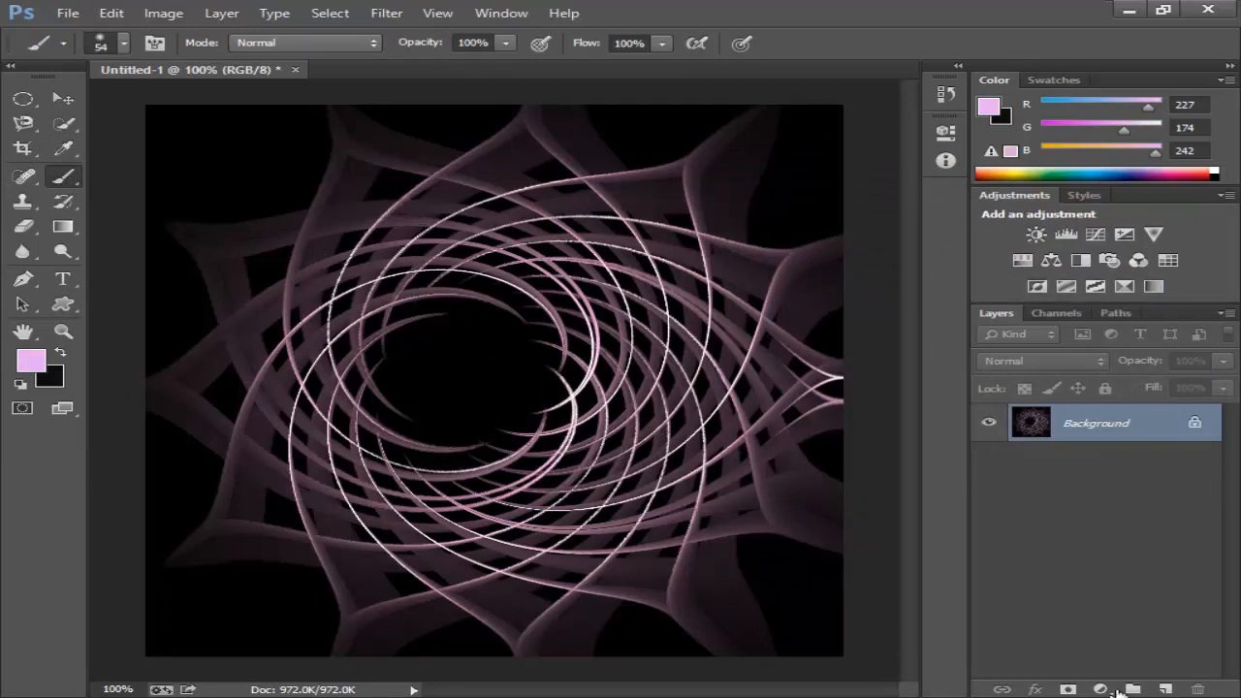
pyautogui.click(1165, 689)
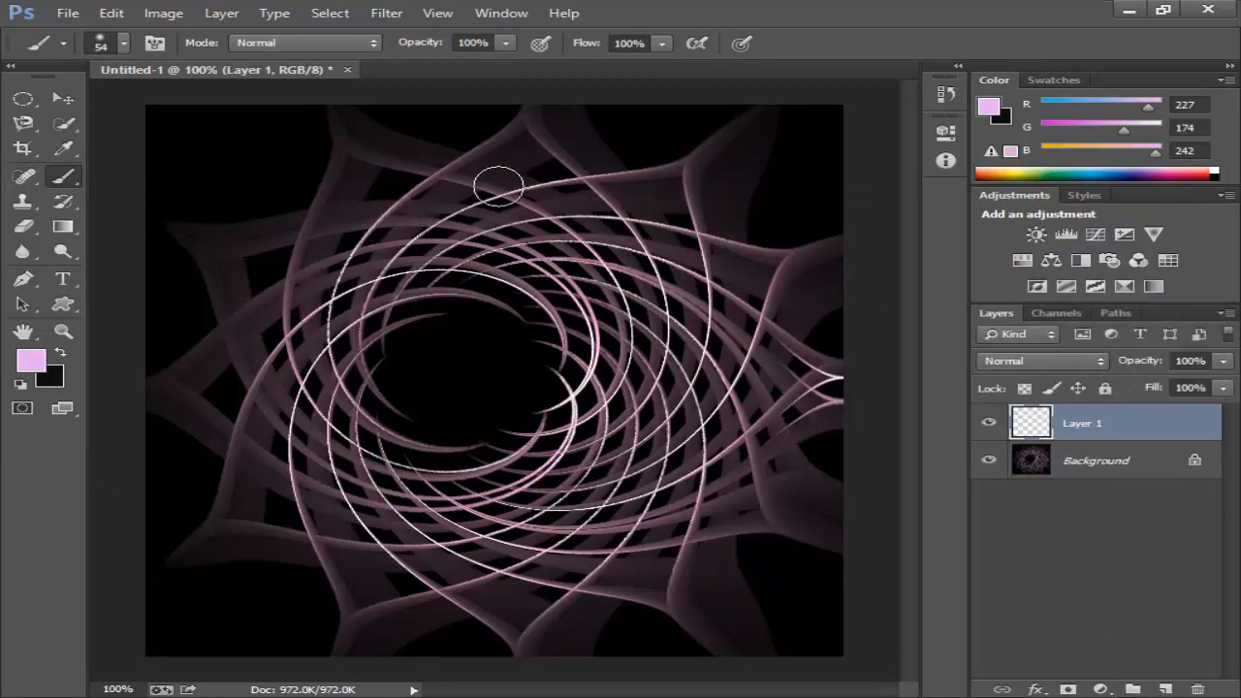
pyautogui.moveTo(497, 172)
pyautogui.mouseDown()
pyautogui.moveTo(561, 184)
pyautogui.moveTo(595, 255)
pyautogui.moveTo(621, 210)
pyautogui.moveTo(673, 197)
pyautogui.moveTo(609, 198)
pyautogui.moveTo(652, 197)
pyautogui.moveTo(685, 288)
pyautogui.moveTo(727, 261)
pyautogui.moveTo(727, 308)
pyautogui.moveTo(780, 279)
pyautogui.moveTo(744, 306)
pyautogui.moveTo(805, 314)
pyautogui.moveTo(839, 285)
pyautogui.moveTo(636, 436)
pyautogui.moveTo(673, 455)
pyautogui.moveTo(862, 342)
pyautogui.moveTo(772, 422)
pyautogui.moveTo(837, 371)
pyautogui.moveTo(703, 429)
pyautogui.moveTo(826, 341)
pyautogui.moveTo(653, 487)
pyautogui.moveTo(751, 480)
pyautogui.moveTo(825, 432)
pyautogui.moveTo(735, 524)
pyautogui.moveTo(789, 512)
pyautogui.moveTo(763, 543)
pyautogui.moveTo(767, 583)
pyautogui.moveTo(807, 536)
pyautogui.moveTo(724, 631)
pyautogui.moveTo(838, 602)
pyautogui.moveTo(751, 643)
pyautogui.moveTo(603, 645)
pyautogui.moveTo(818, 607)
pyautogui.moveTo(828, 479)
pyautogui.moveTo(850, 604)
pyautogui.moveTo(819, 482)
pyautogui.moveTo(646, 505)
pyautogui.moveTo(366, 509)
pyautogui.moveTo(729, 445)
pyautogui.moveTo(768, 372)
pyautogui.moveTo(479, 386)
pyautogui.moveTo(639, 404)
pyautogui.moveTo(835, 320)
pyautogui.moveTo(815, 410)
pyautogui.moveTo(790, 143)
pyautogui.moveTo(813, 92)
pyautogui.moveTo(834, 250)
pyautogui.moveTo(845, 123)
pyautogui.moveTo(141, 121)
pyautogui.moveTo(217, 143)
pyautogui.moveTo(742, 156)
pyautogui.moveTo(286, 130)
pyautogui.moveTo(624, 123)
pyautogui.moveTo(446, 146)
pyautogui.moveTo(825, 185)
pyautogui.moveTo(804, 217)
pyautogui.moveTo(619, 278)
pyautogui.moveTo(202, 243)
pyautogui.moveTo(288, 263)
pyautogui.moveTo(222, 326)
pyautogui.moveTo(689, 314)
pyautogui.moveTo(208, 388)
pyautogui.moveTo(762, 379)
pyautogui.moveTo(626, 468)
pyautogui.moveTo(151, 440)
pyautogui.moveTo(399, 495)
pyautogui.moveTo(166, 429)
pyautogui.moveTo(501, 414)
pyautogui.moveTo(207, 310)
pyautogui.moveTo(153, 401)
pyautogui.moveTo(174, 256)
pyautogui.moveTo(188, 496)
pyautogui.moveTo(368, 410)
pyautogui.moveTo(230, 444)
pyautogui.moveTo(669, 405)
pyautogui.mouseUp()
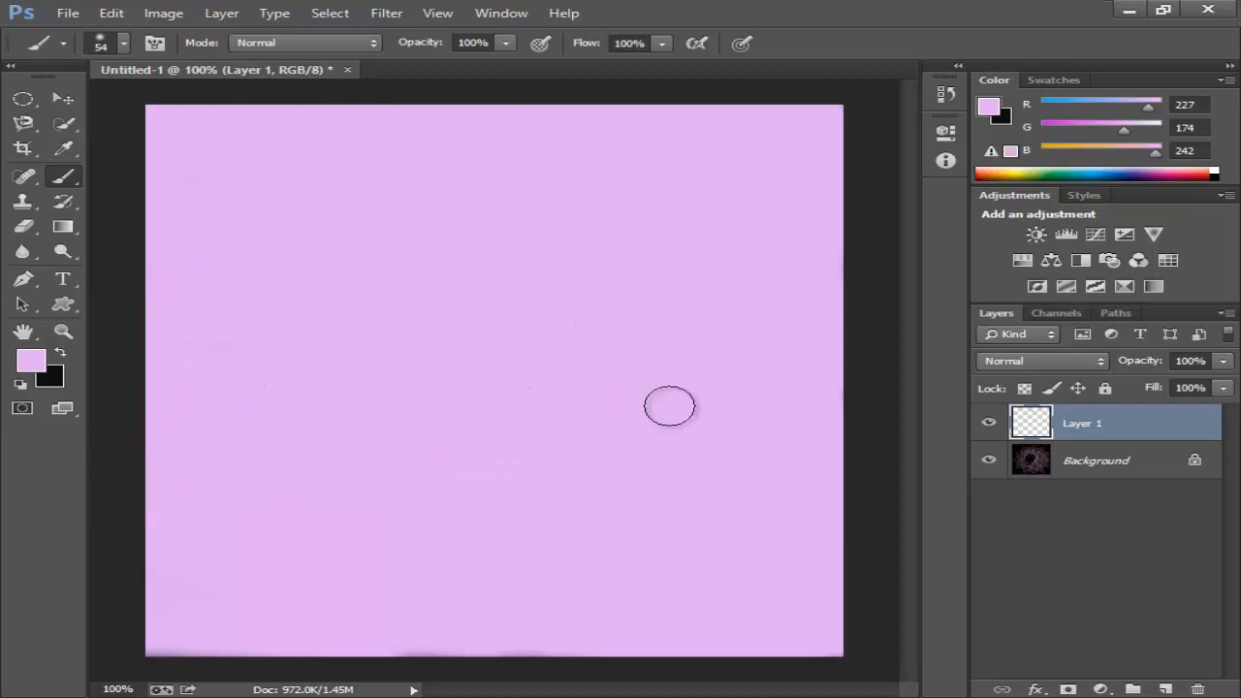
pyautogui.click(1100, 357)
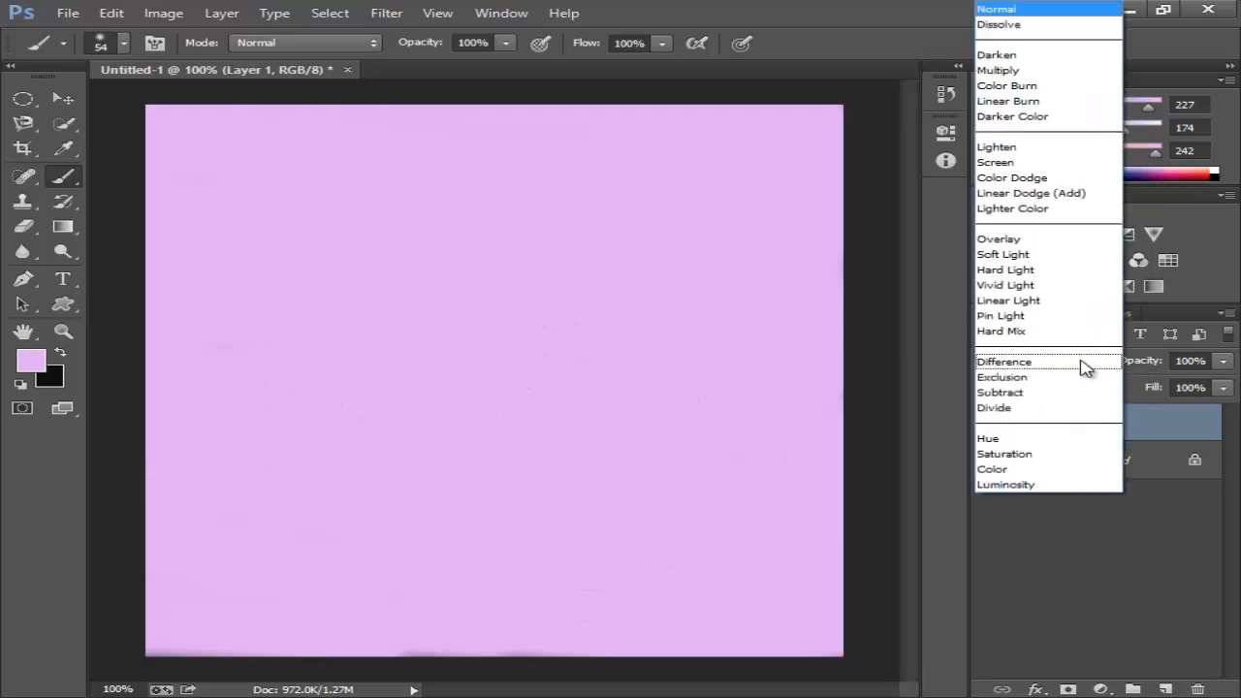
pyautogui.click(1009, 470)
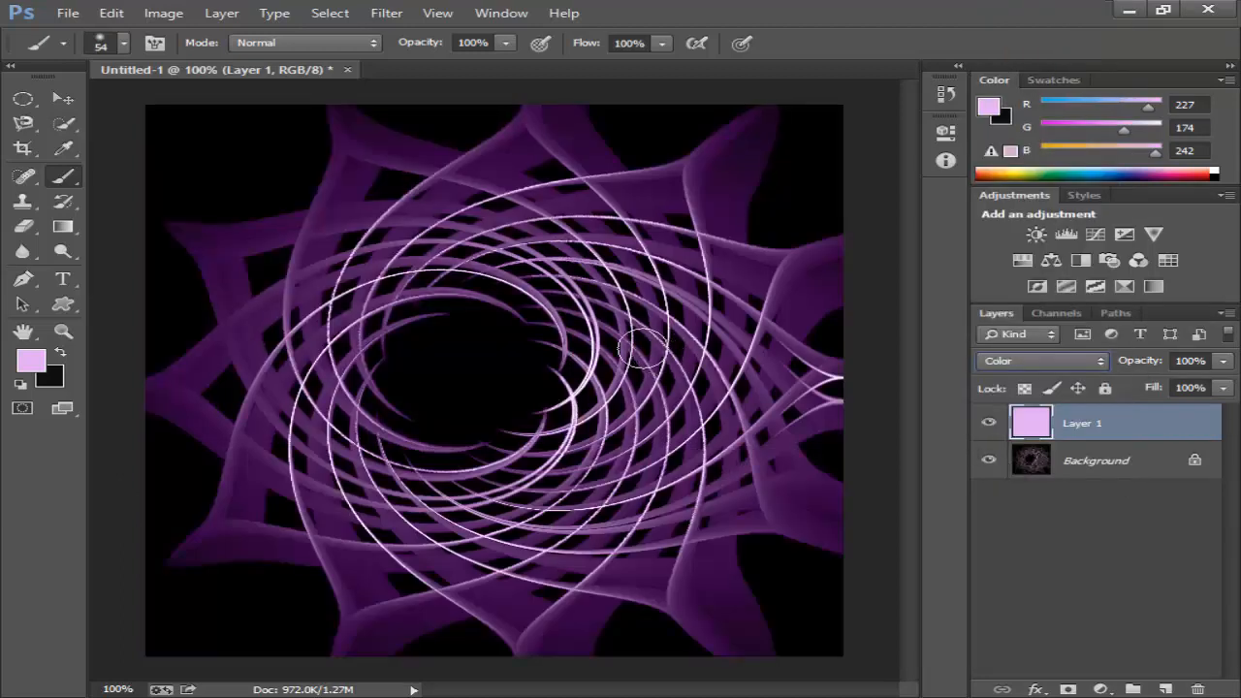
# Save the artwork to the Desktop as a PNG file named background, with Smallest / Slow compression and no interlacing.
pyautogui.click(68, 13)
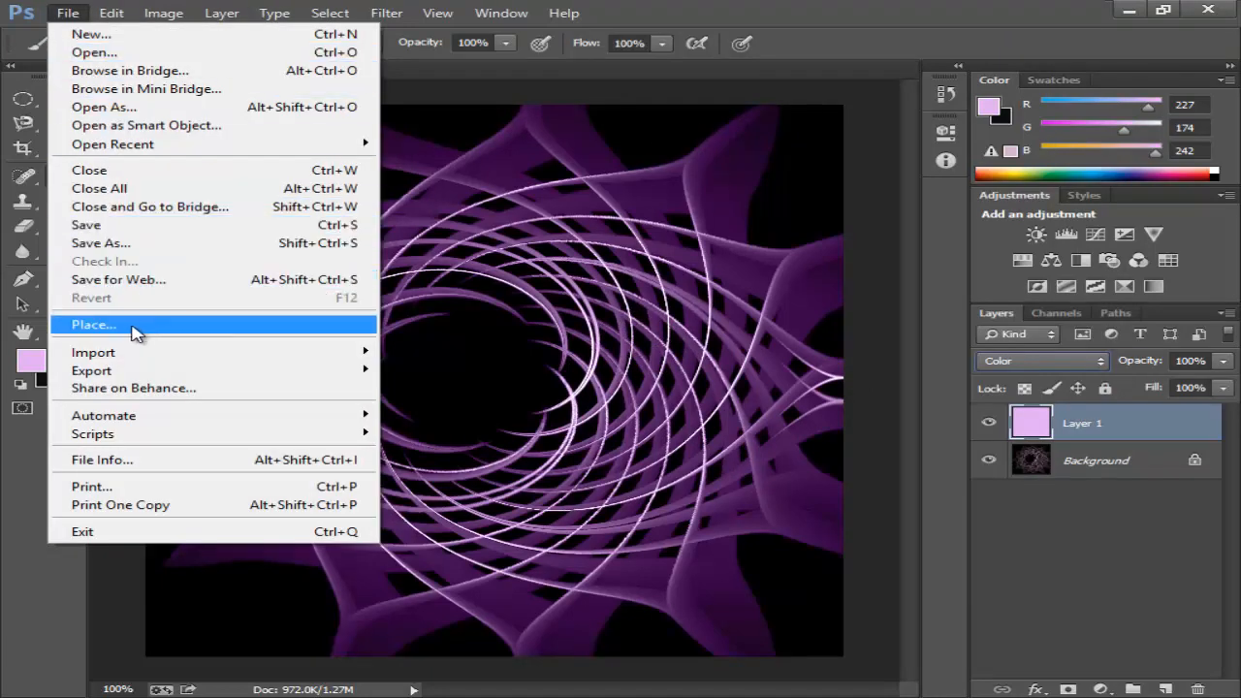
pyautogui.click(151, 227)
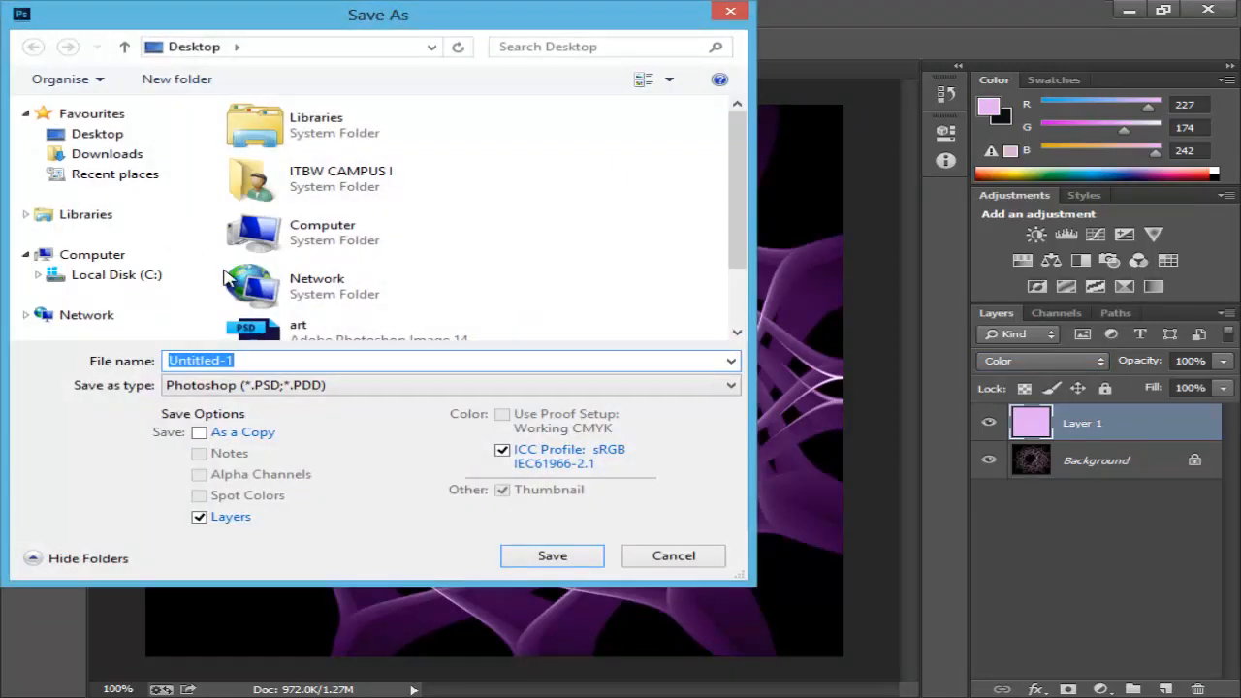
pyautogui.click(730, 387)
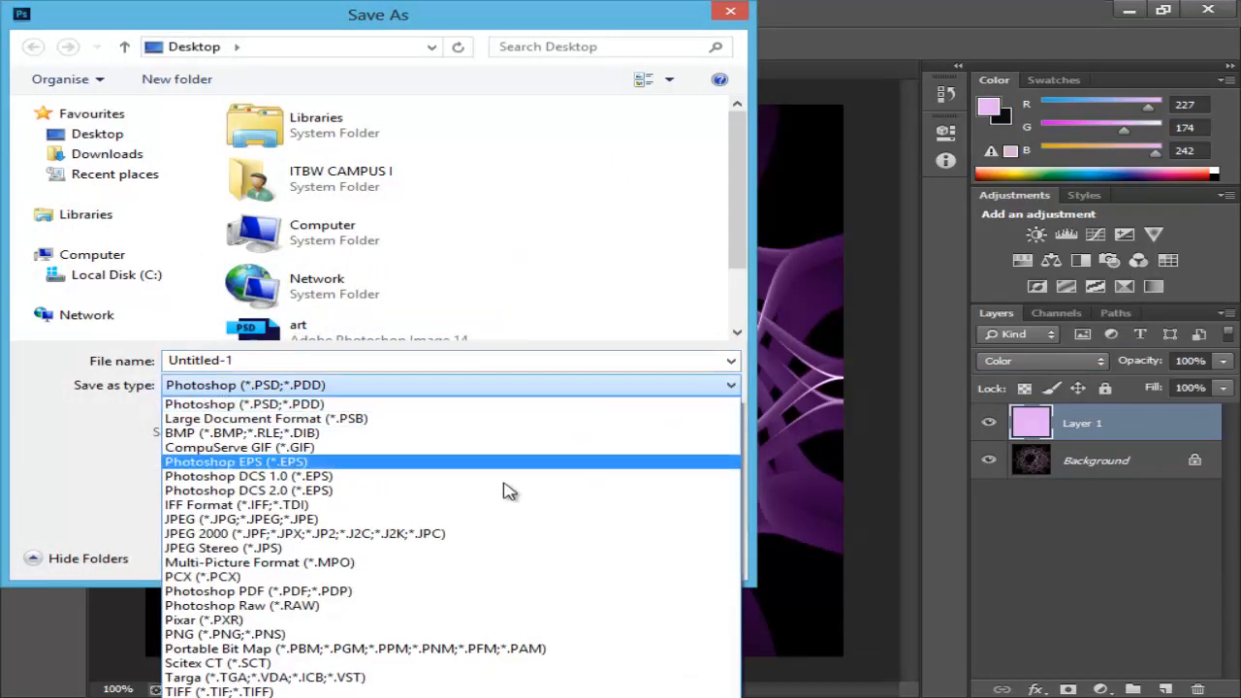
pyautogui.click(281, 636)
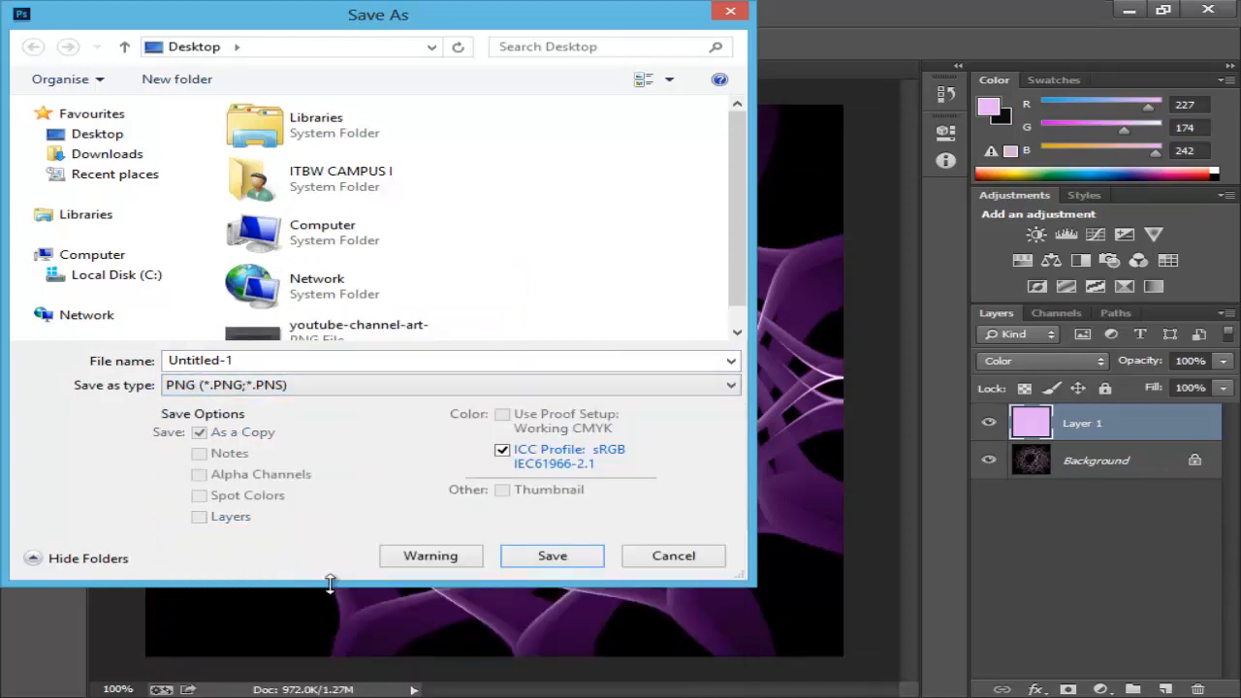
pyautogui.click(247, 360)
pyautogui.write('background')
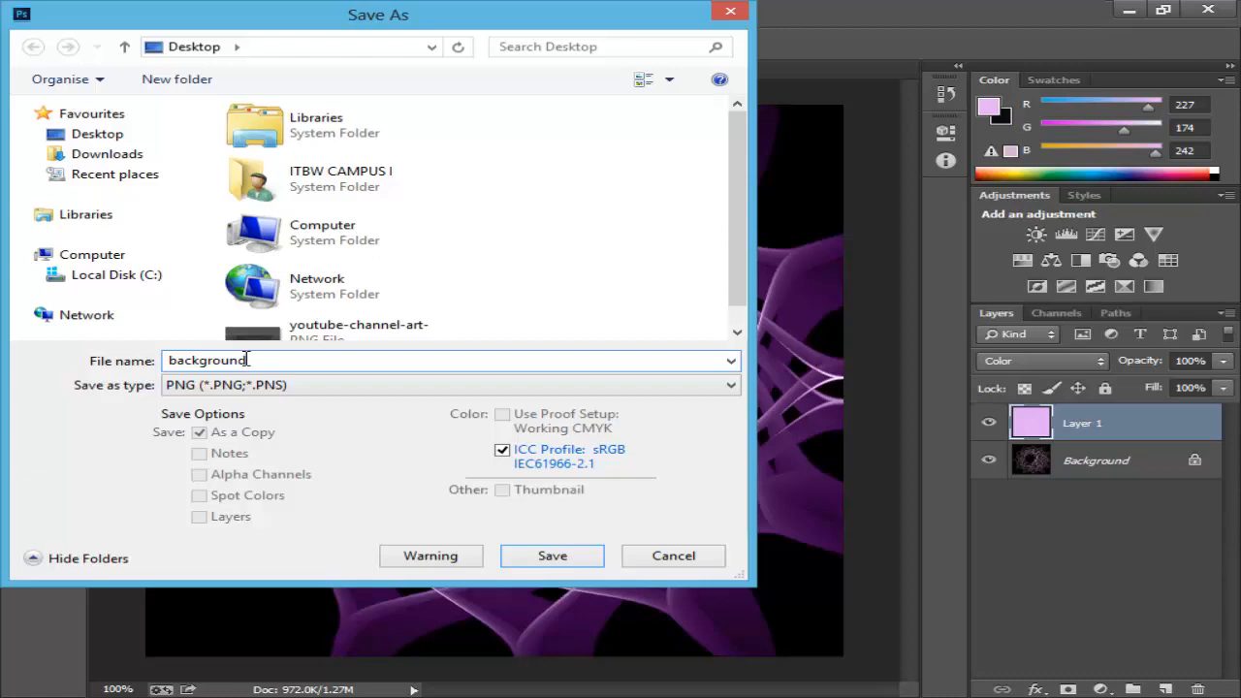
pyautogui.click(97, 134)
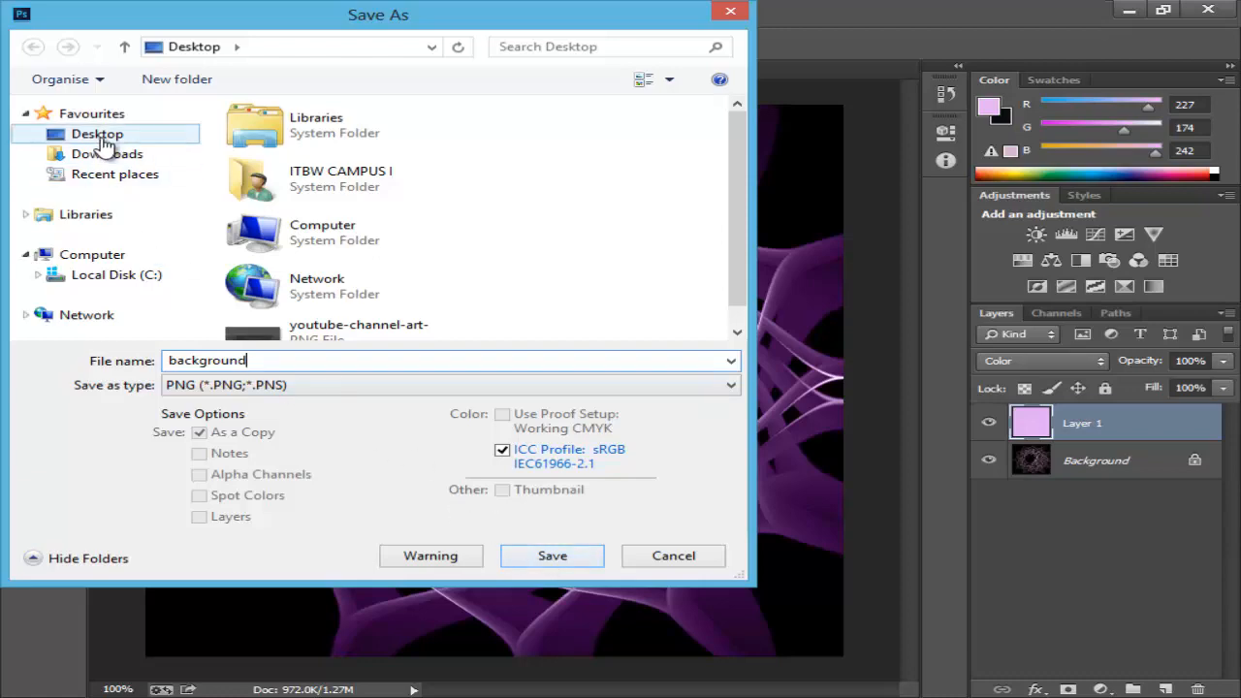
pyautogui.click(553, 557)
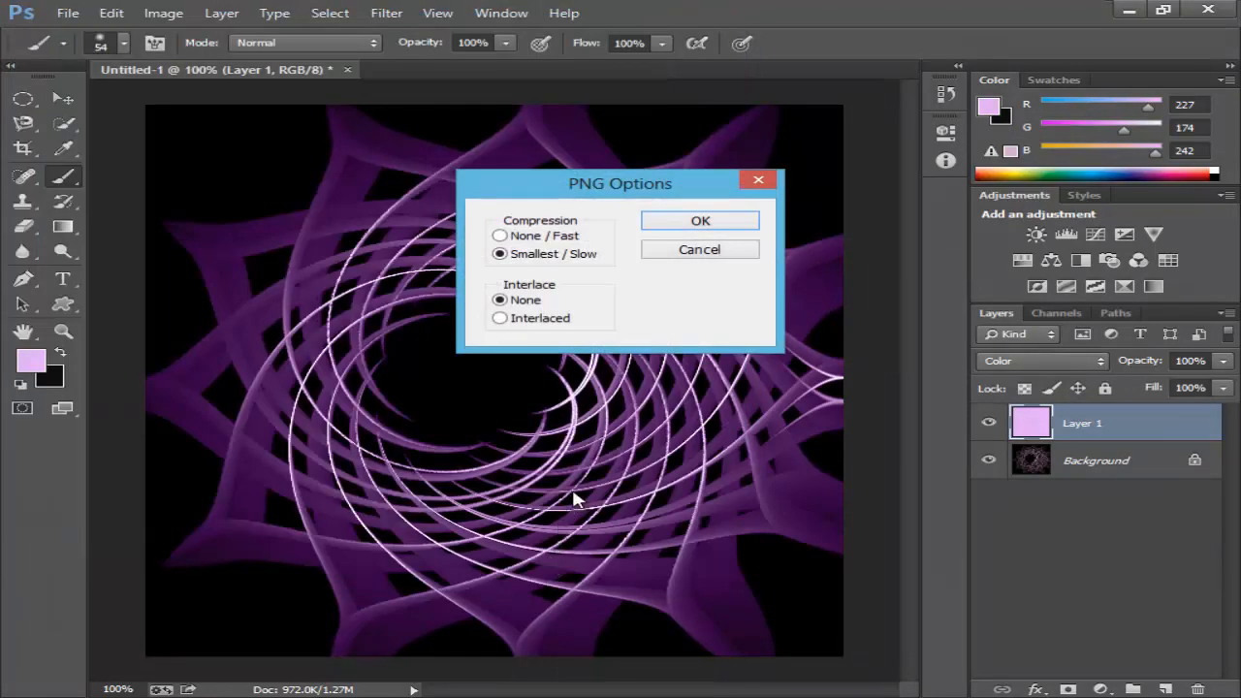
pyautogui.click(706, 222)
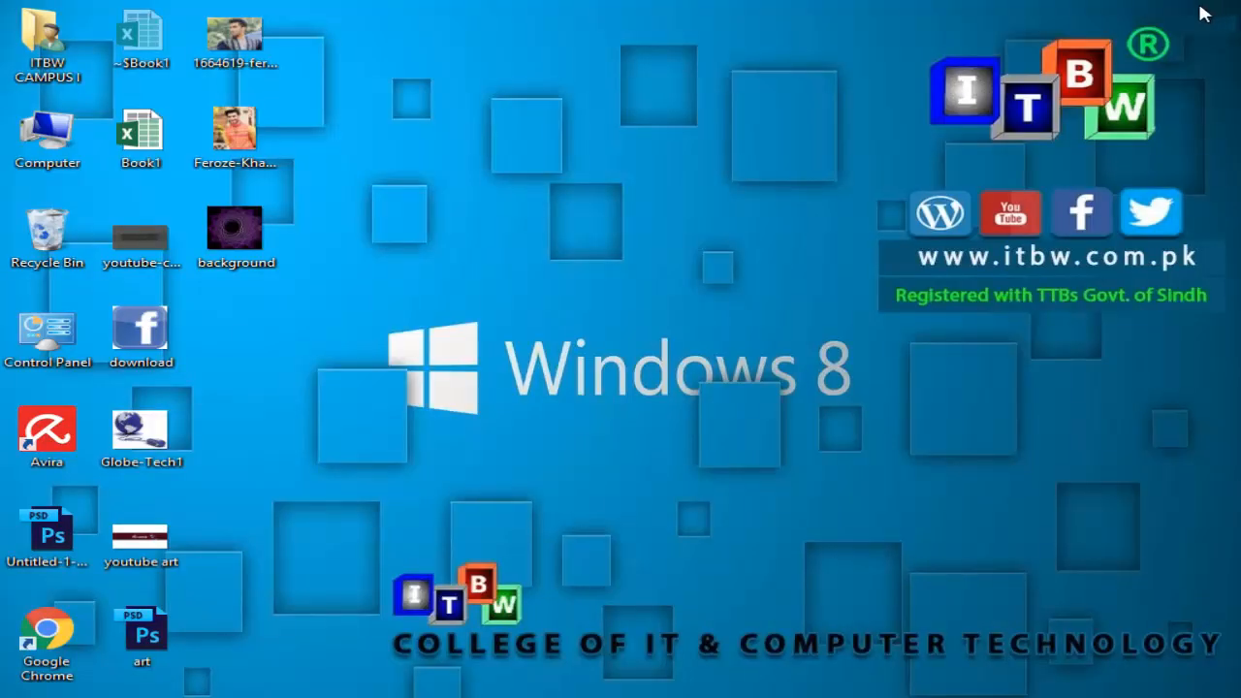